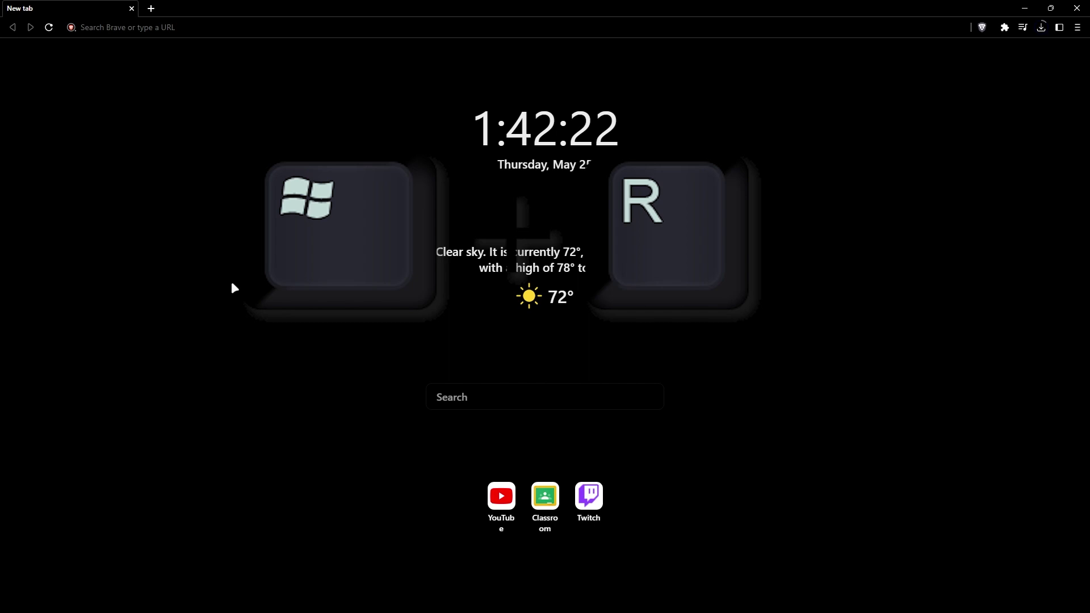
# Step: Open the local application data folder by running %localappdata%
pyautogui.press('super+r')
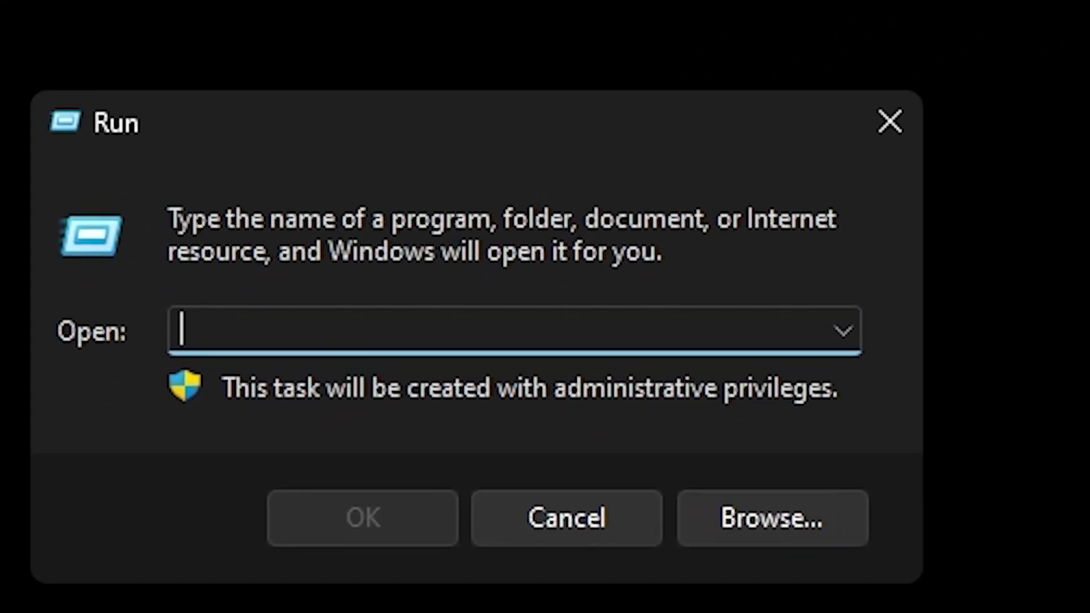
pyautogui.write('%')
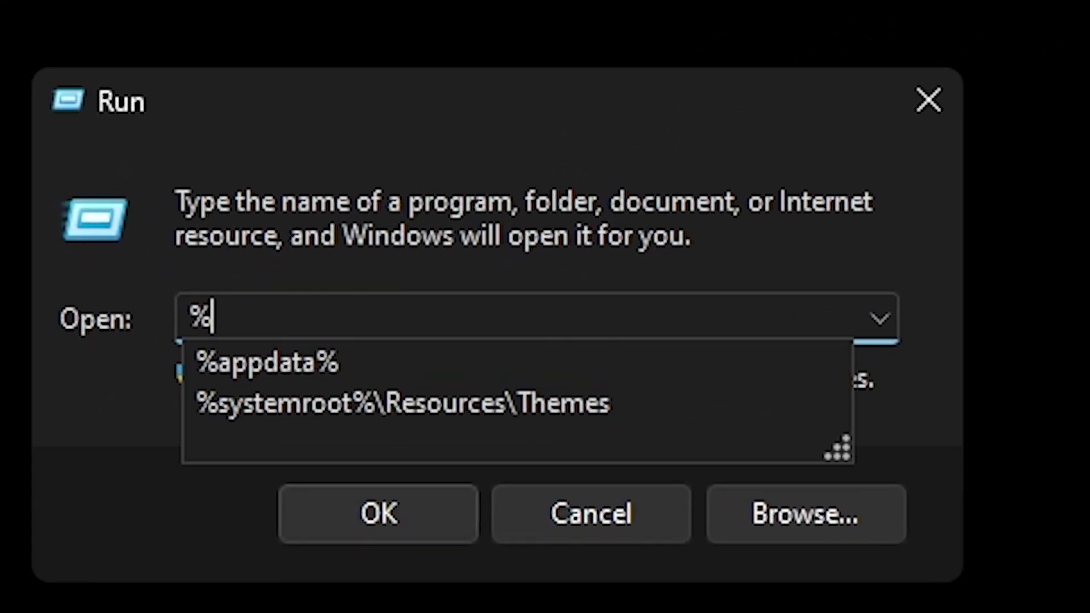
pyautogui.write('localappdata')
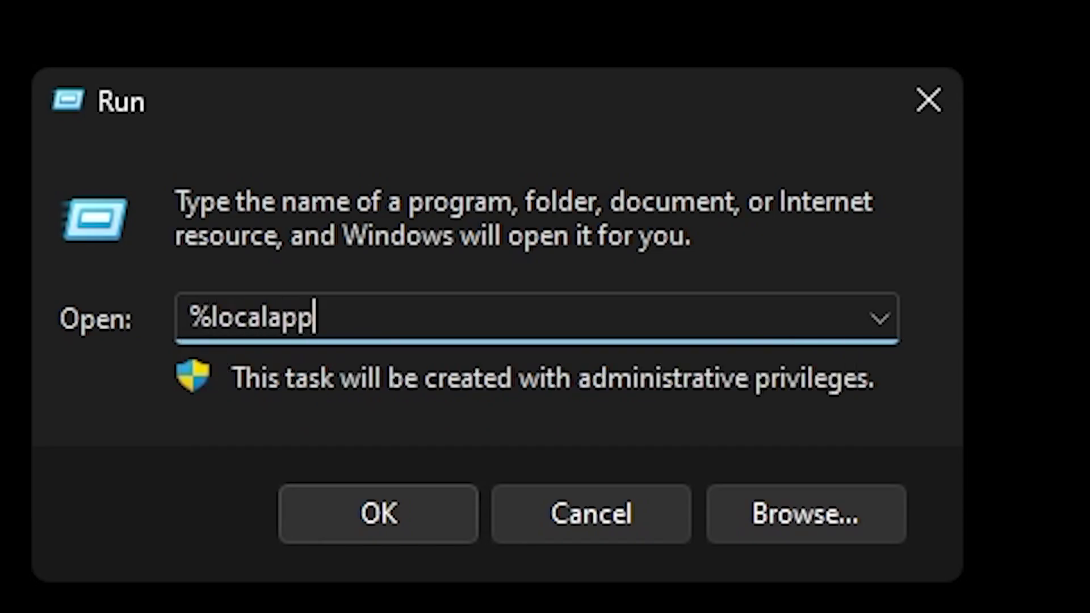
pyautogui.write('%')
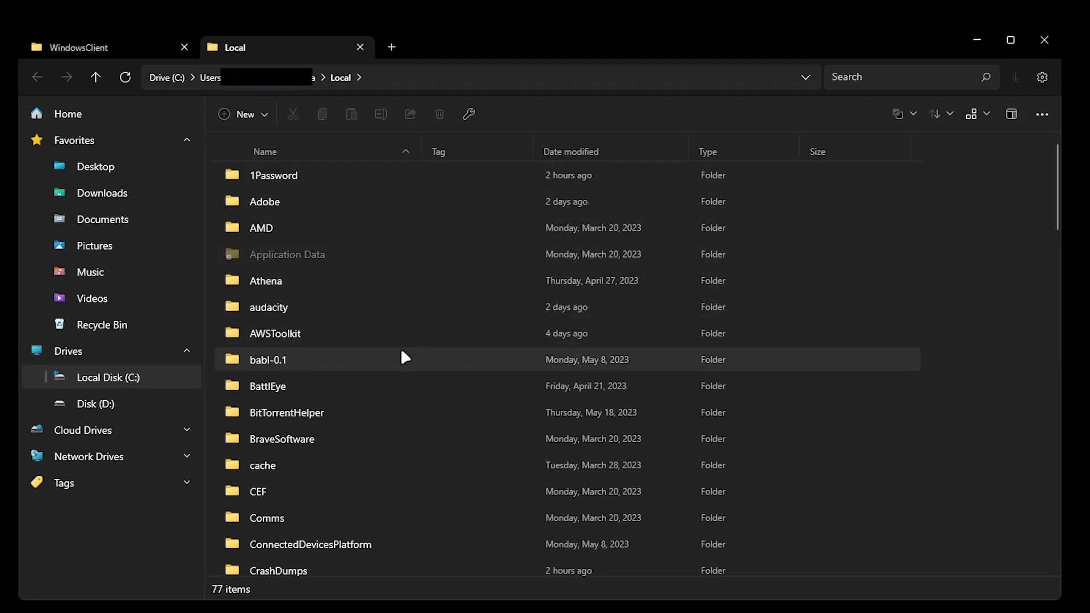
# Step: Open the DeadByDaylight\Saved\Config\WindowsClient folder
pyautogui.scroll(-3, 401, 431)
pyautogui.scroll(-1, 406, 436)
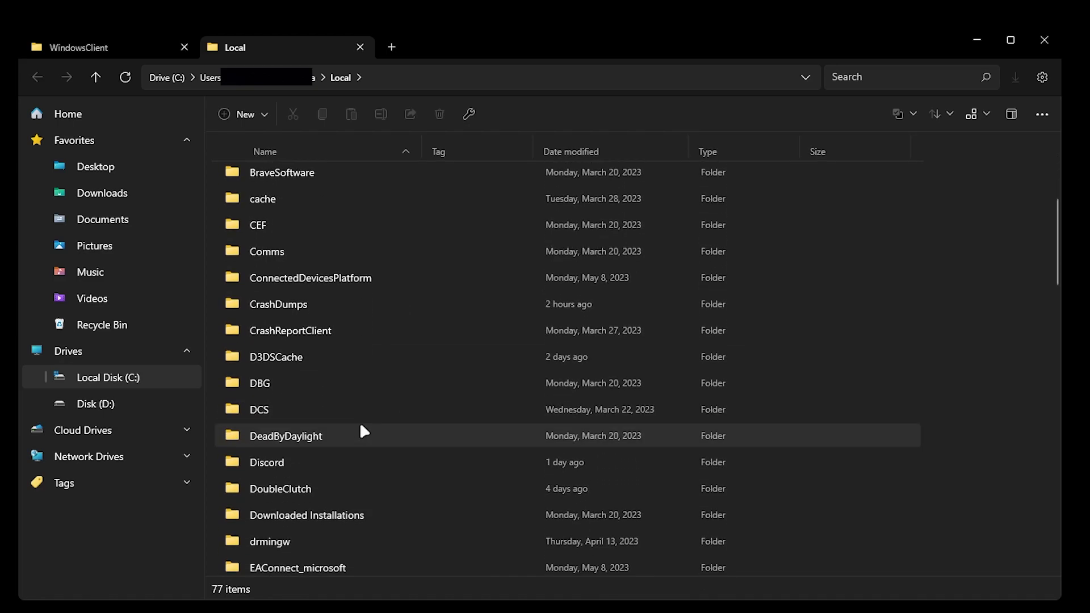
pyautogui.doubleClick(285, 437)
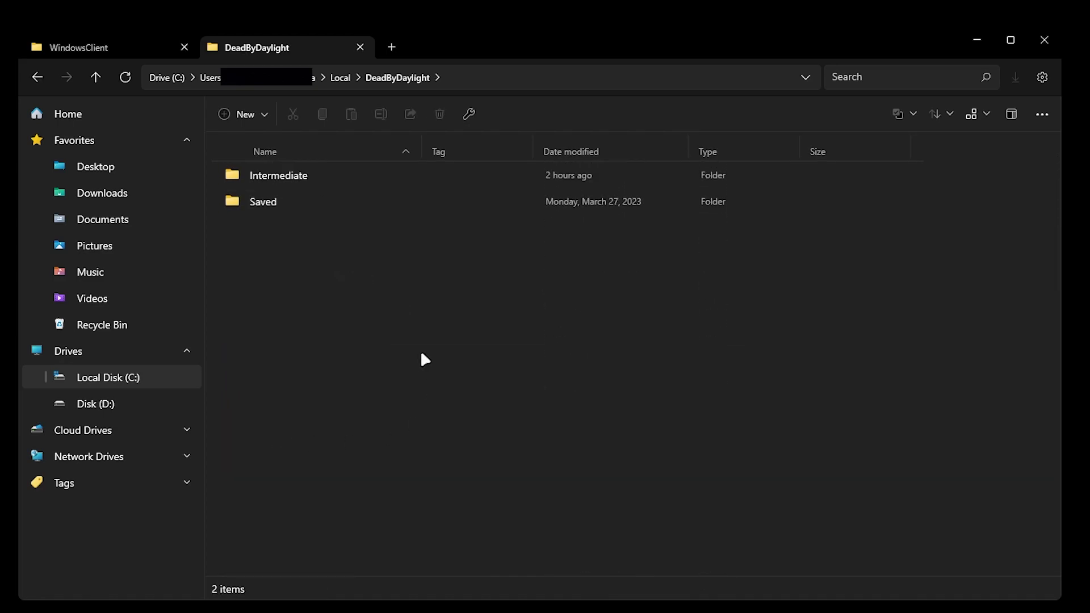
pyautogui.doubleClick(273, 200)
pyautogui.doubleClick(286, 172)
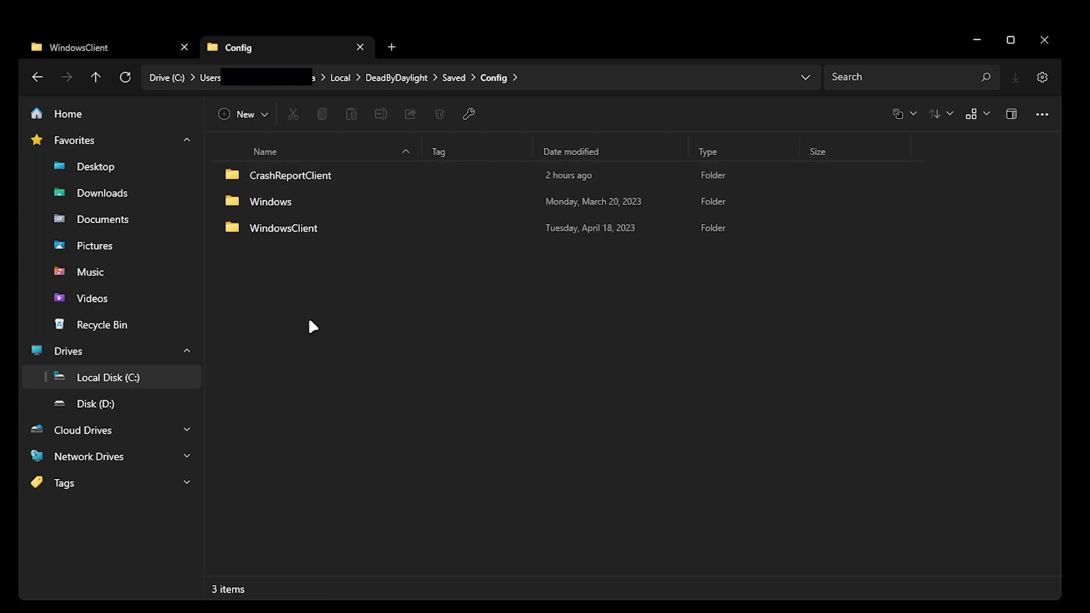
pyautogui.doubleClick(274, 229)
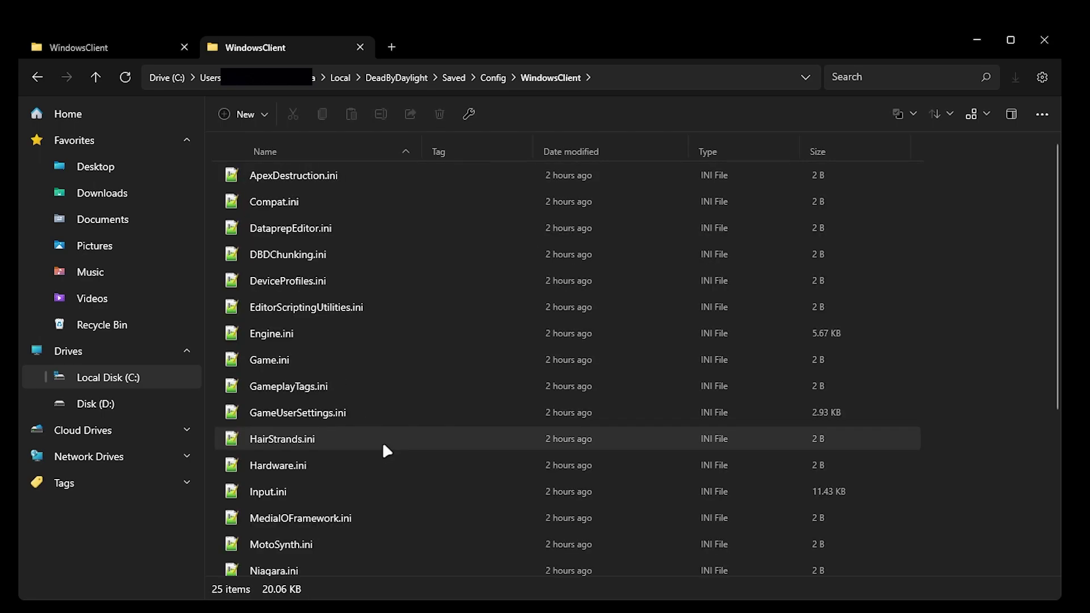
# Step: Open Engine.ini, examine the GarbageCollectionSettings, InputSettings and DDoSDetection sections at its end, and close it
pyautogui.doubleClick(352, 334)
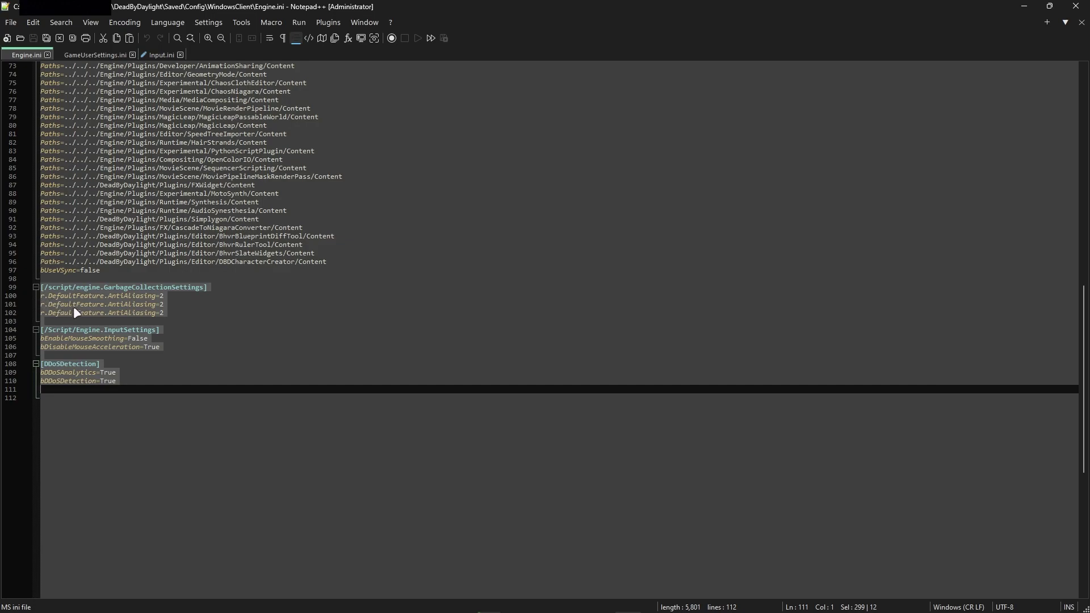
pyautogui.click(106, 386)
pyautogui.click(1075, 5)
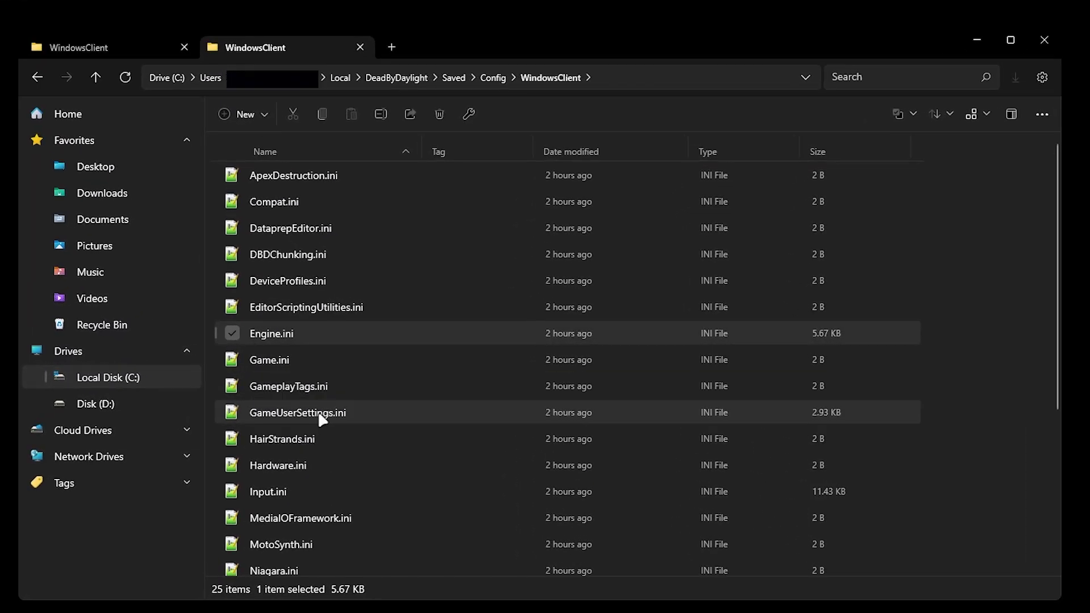
# Step: Open GameUserSettings.ini and examine the sg.ResolutionQuality value under ScalabilityGroups
pyautogui.doubleClick(322, 413)
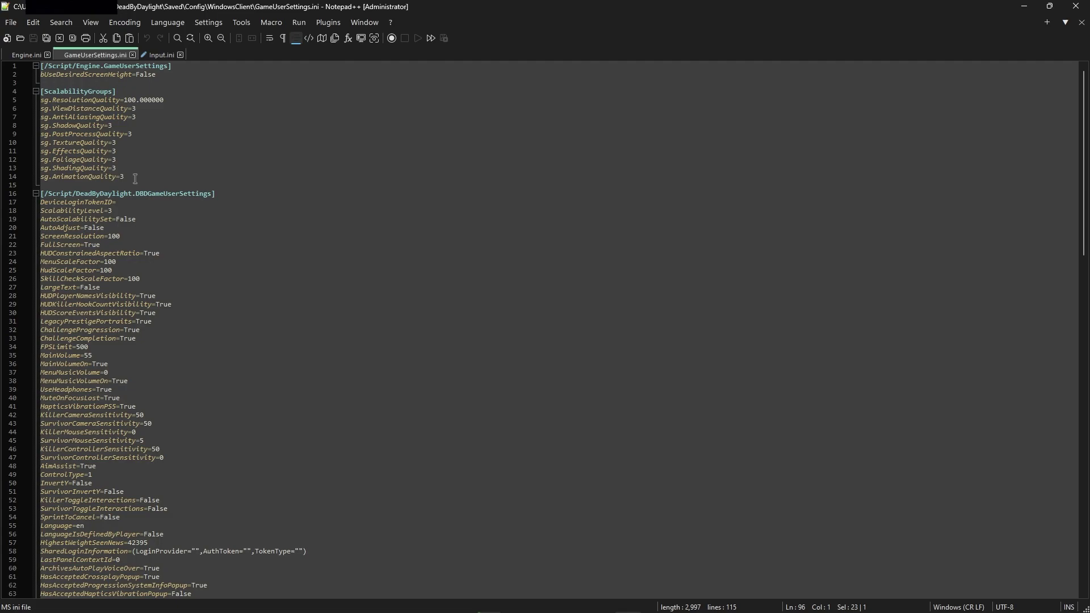
pyautogui.moveTo(176, 99); pyautogui.dragTo(124, 100)
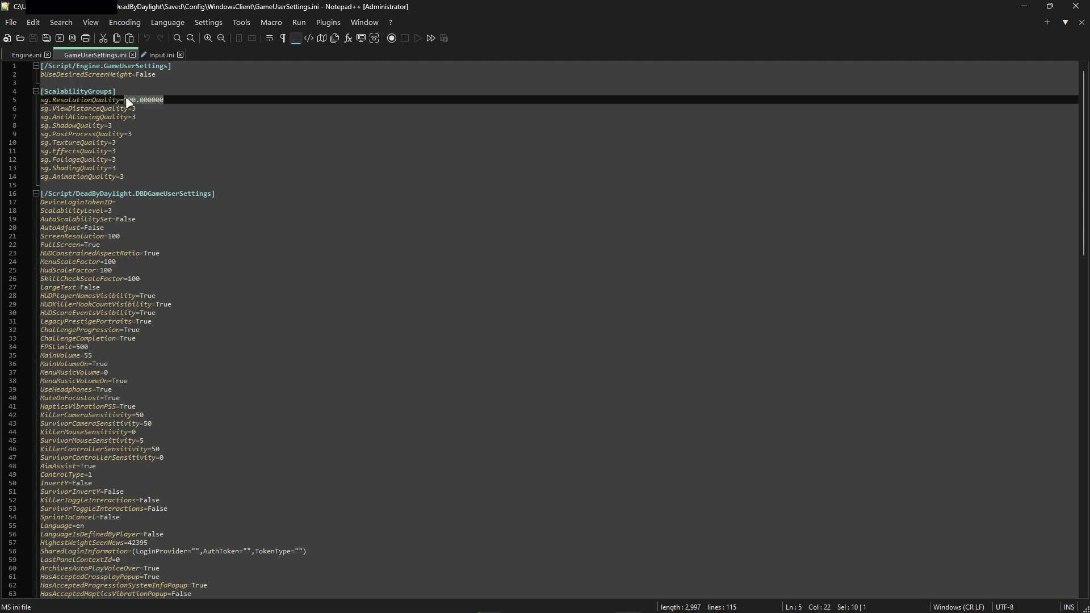
pyautogui.click(171, 99)
# Step: Search GameUserSettings.ini for "fps" and examine the FPSLimit, bUseVSync and bUsefps settings
pyautogui.hotkey('ctrl', 'f')
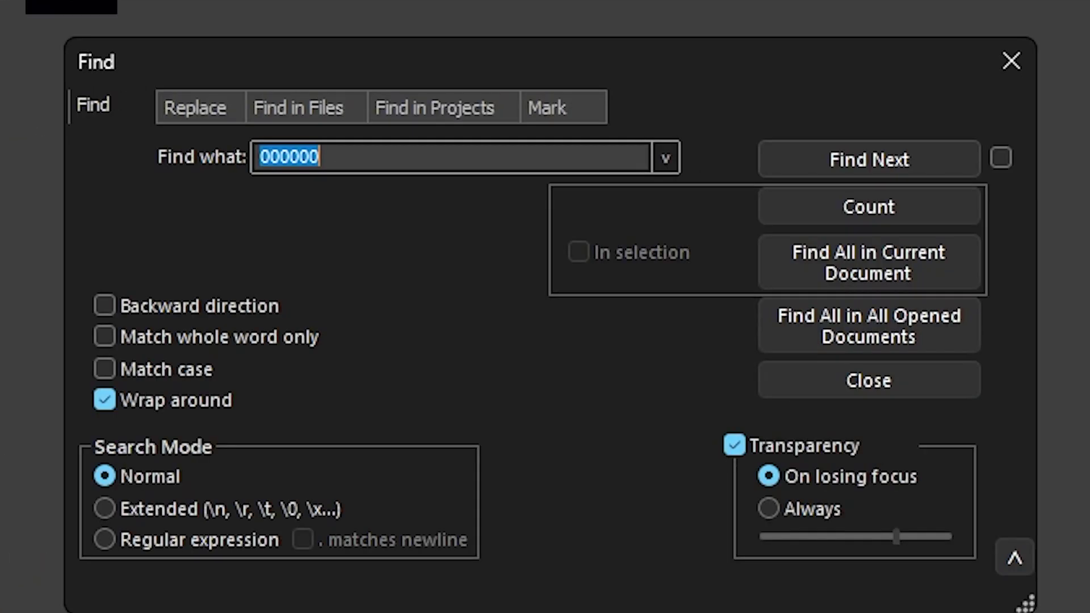
pyautogui.write('fps')
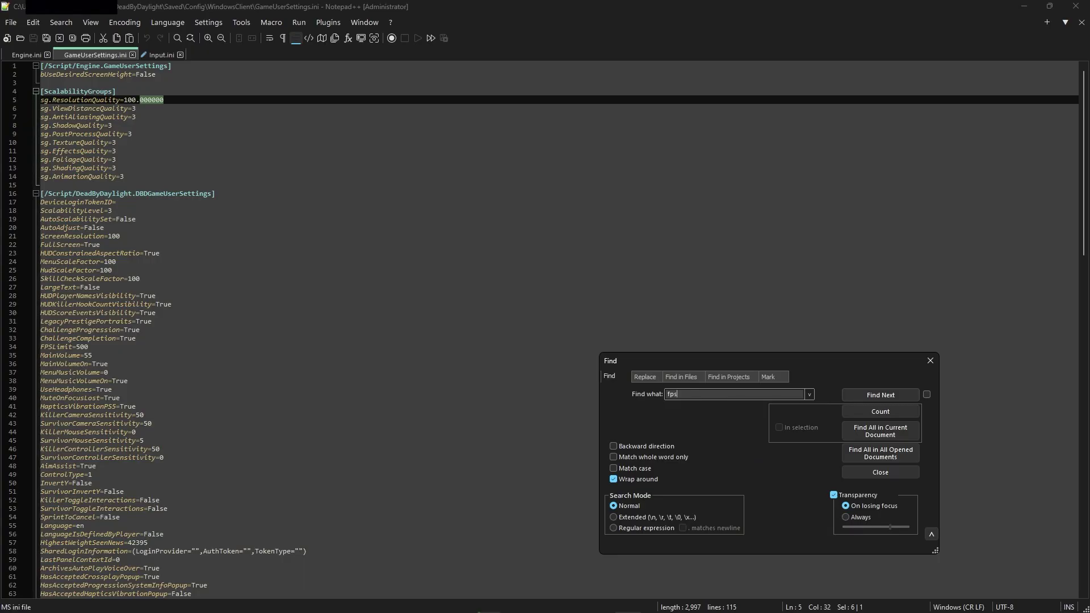
pyautogui.press('Return')
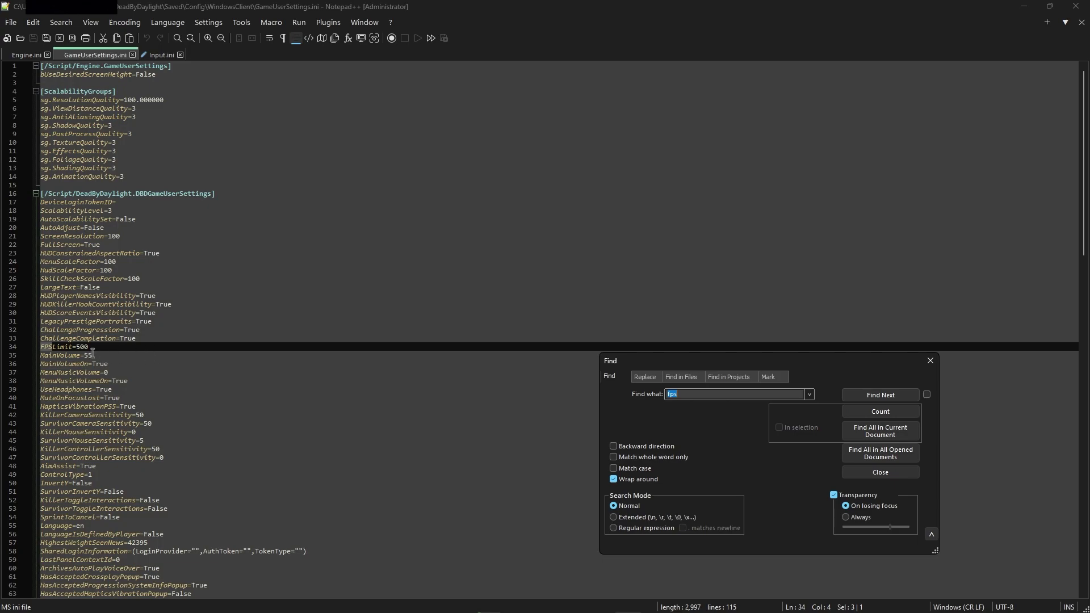
pyautogui.click(723, 392)
pyautogui.press('Return')
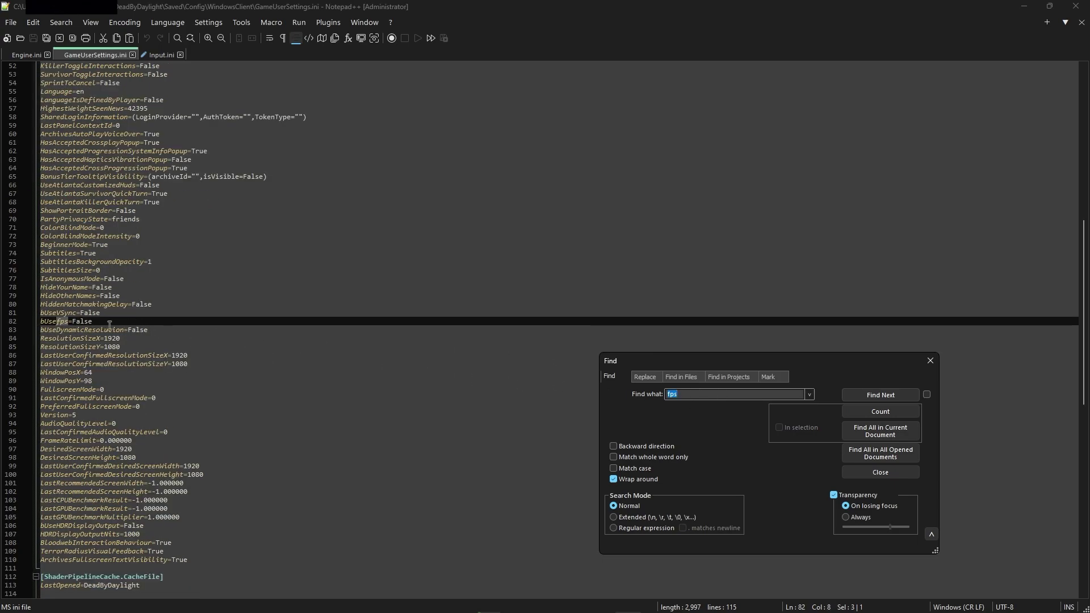
pyautogui.moveTo(113, 314); pyautogui.dragTo(44, 313)
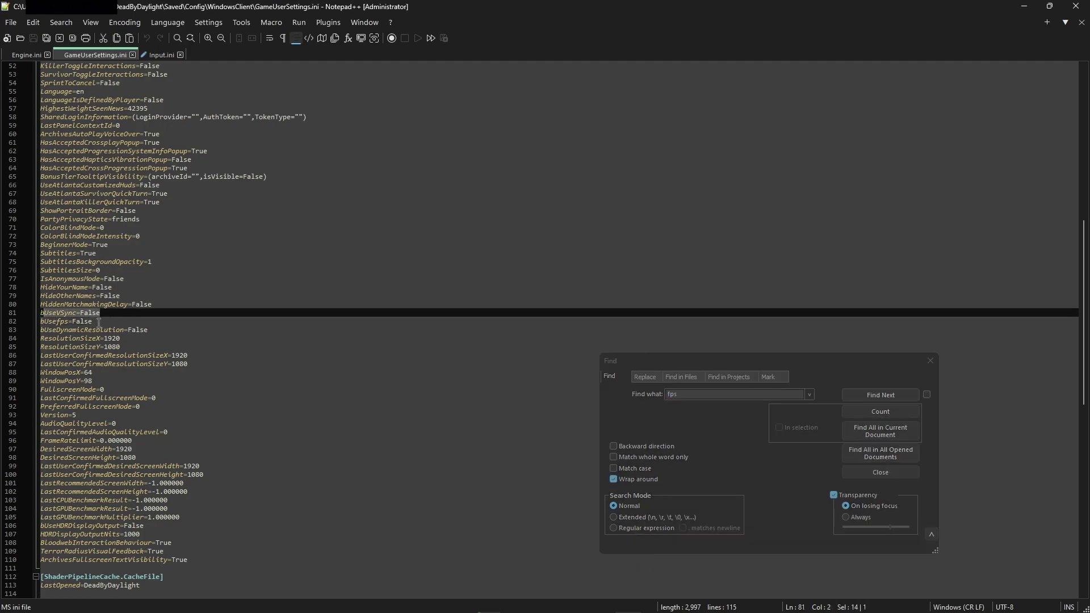
pyautogui.click(98, 322)
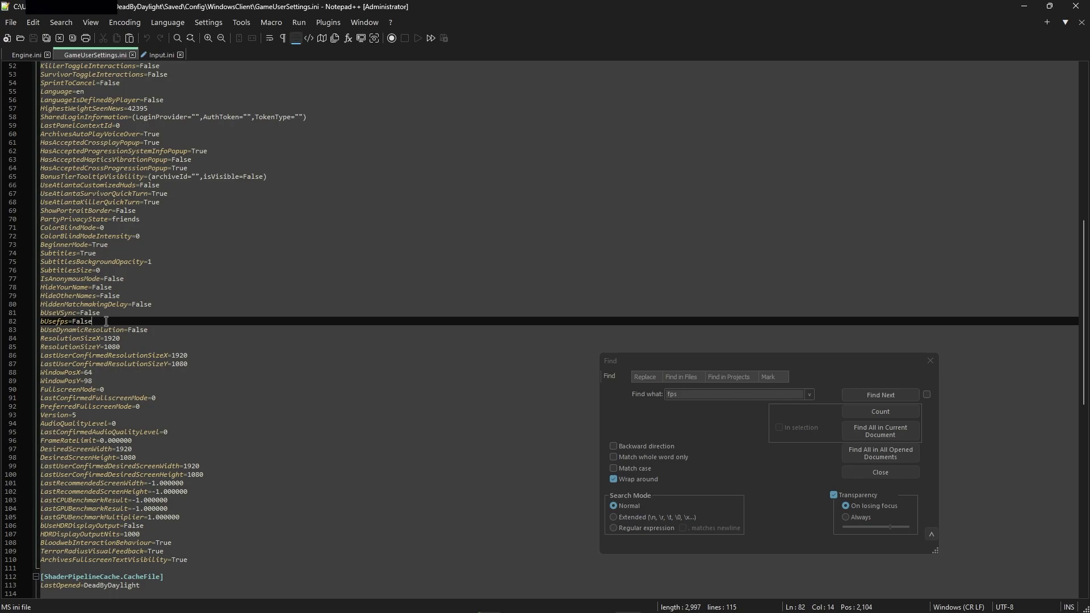
# Step: Repeat the "fps" search through its matches, examine the FrameRateLimit setting, and close the search and the file
pyautogui.click(708, 361)
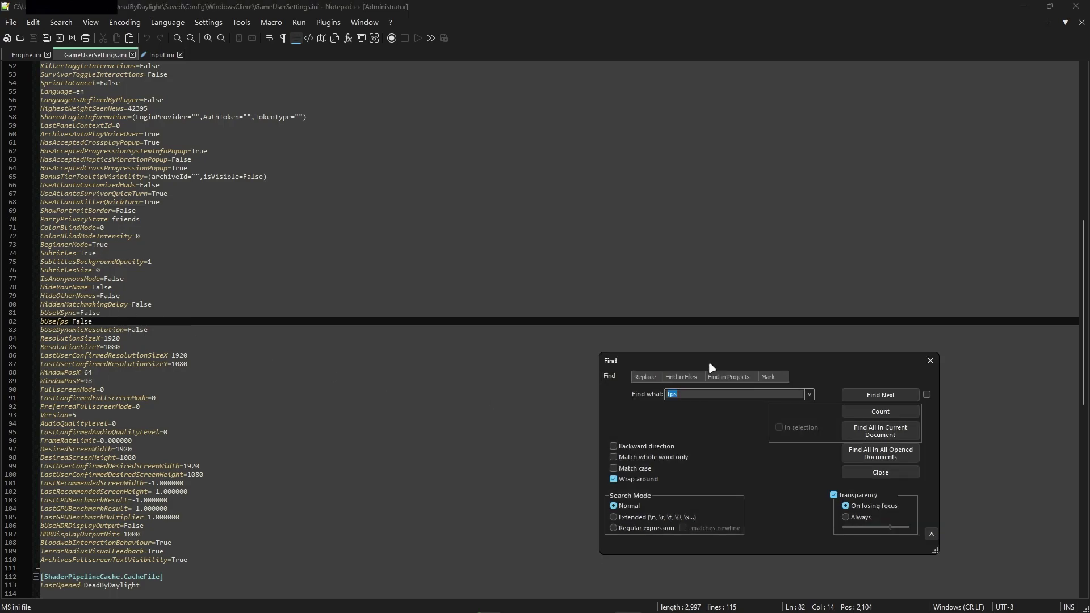
pyautogui.moveTo(707, 360); pyautogui.dragTo(700, 357)
pyautogui.press('Return')
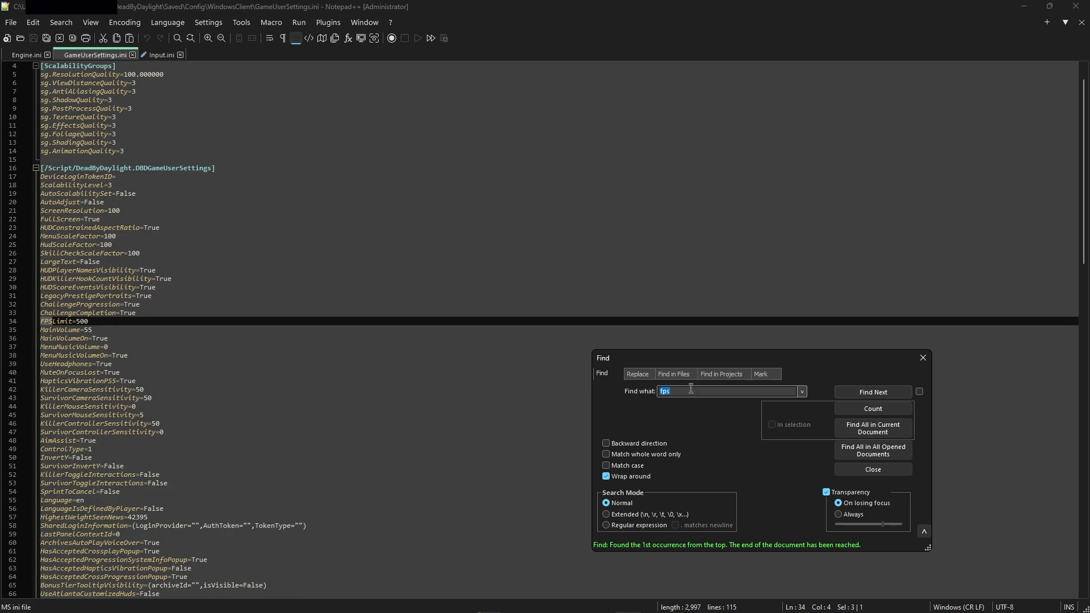
pyautogui.press('Return')
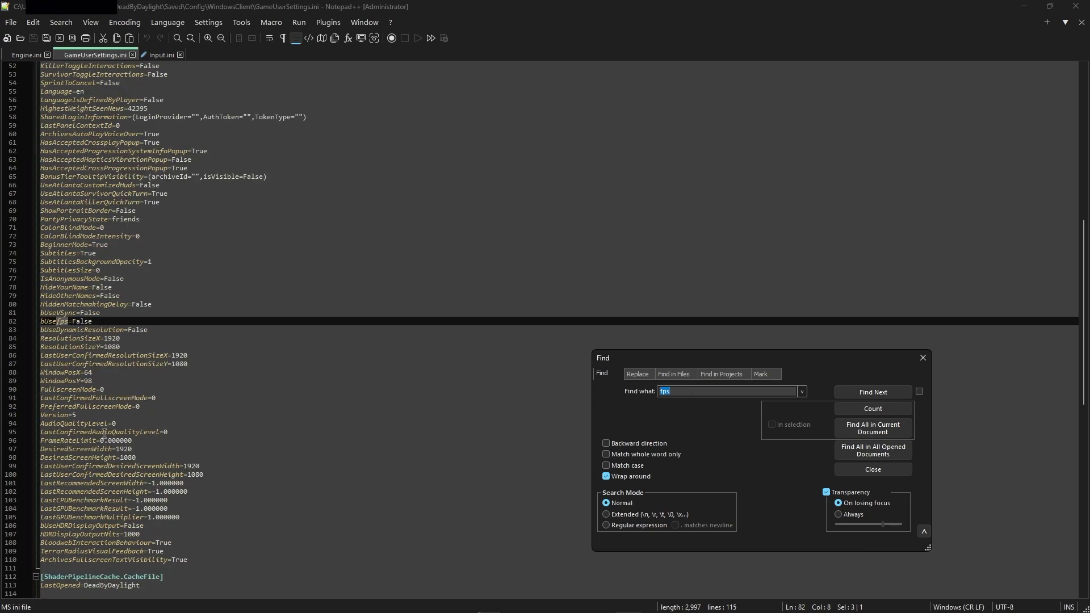
pyautogui.moveTo(137, 443); pyautogui.dragTo(38, 443)
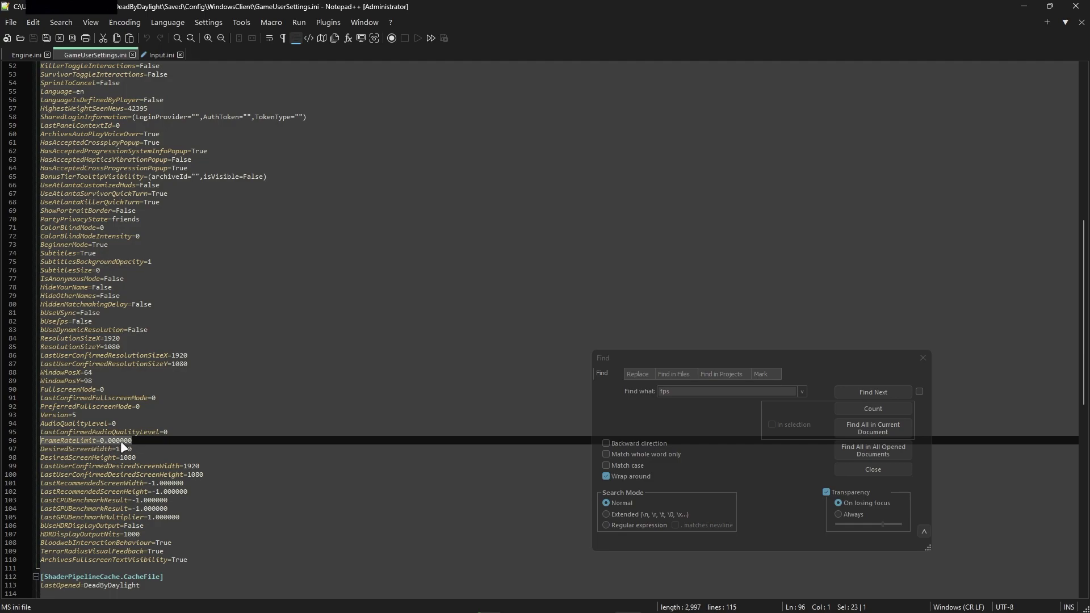
pyautogui.click(142, 443)
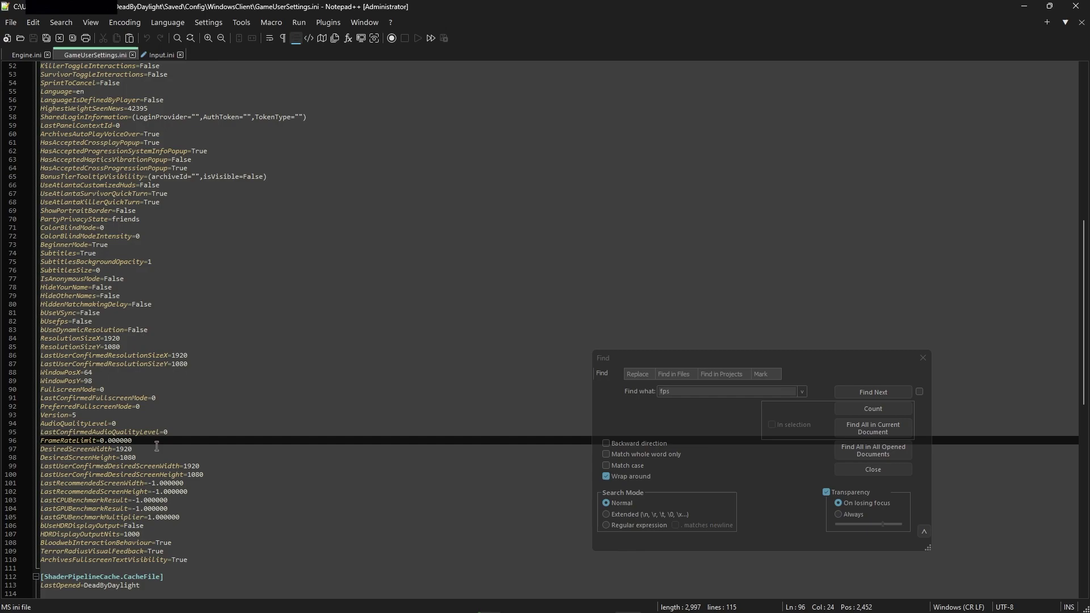
pyautogui.click(868, 470)
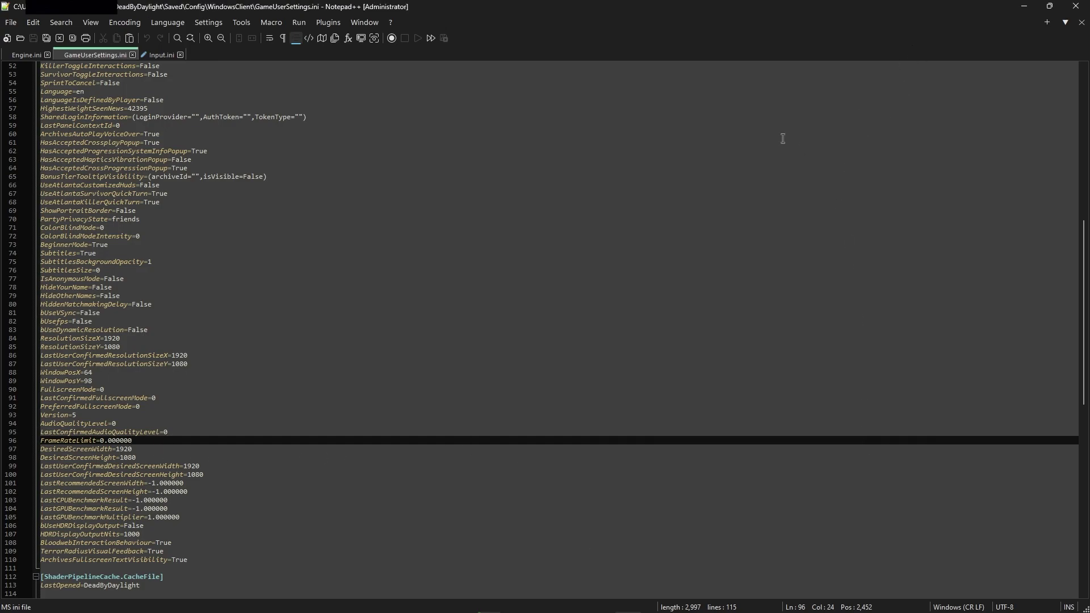
pyautogui.click(1076, 6)
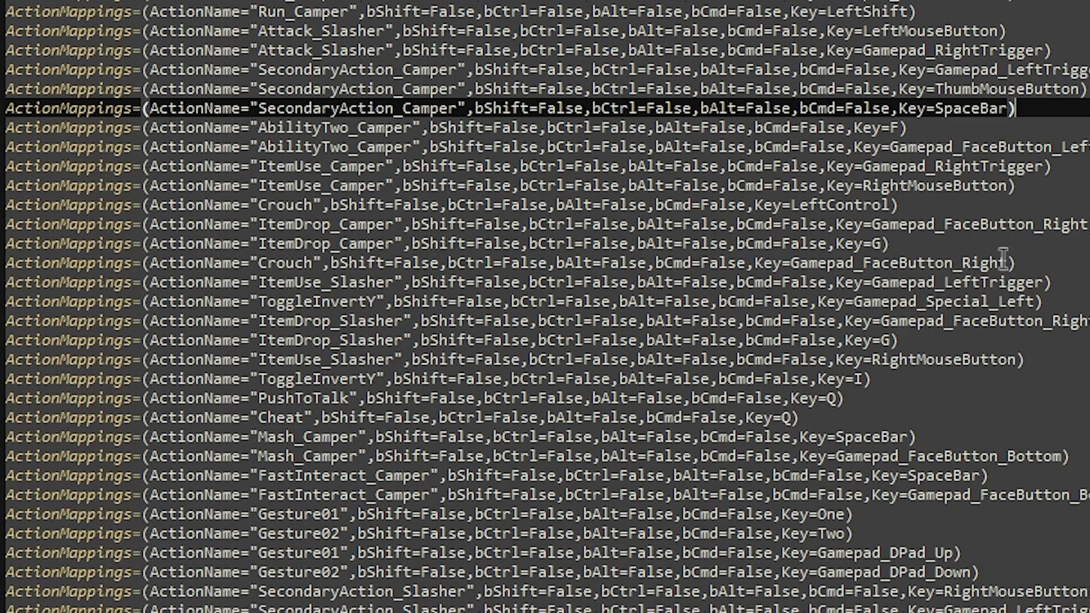
# Step: Examine the SecondaryAction_Camper key bindings in Input.ini, including the ThumbMouseButton and SpaceBar entries
pyautogui.click(943, 89)
pyautogui.moveTo(936, 89); pyautogui.dragTo(1078, 90)
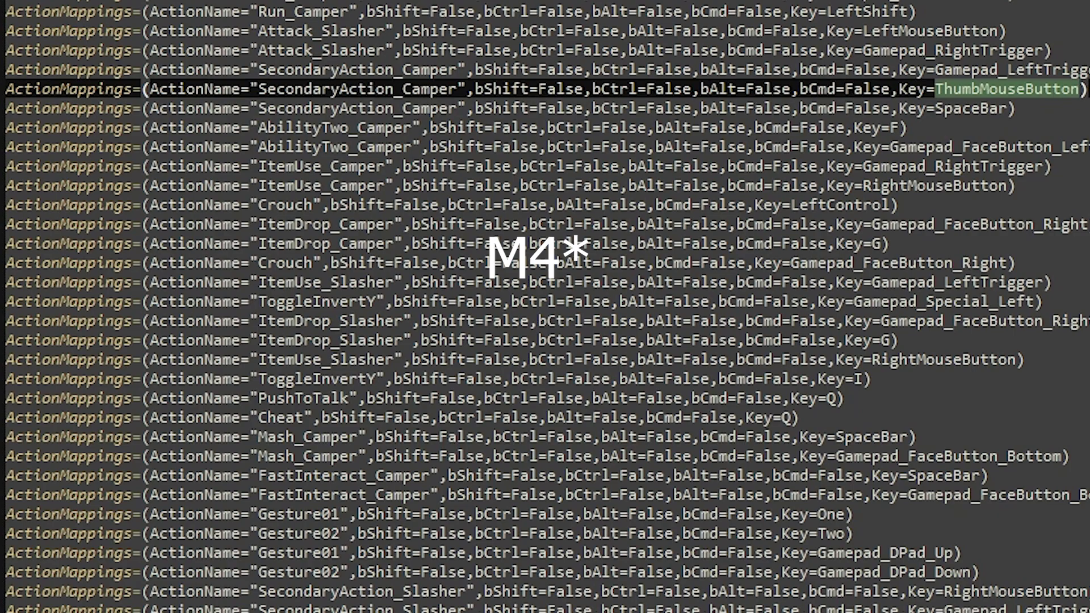
pyautogui.moveTo(1088, 89); pyautogui.dragTo(6, 69)
pyautogui.click(1089, 69)
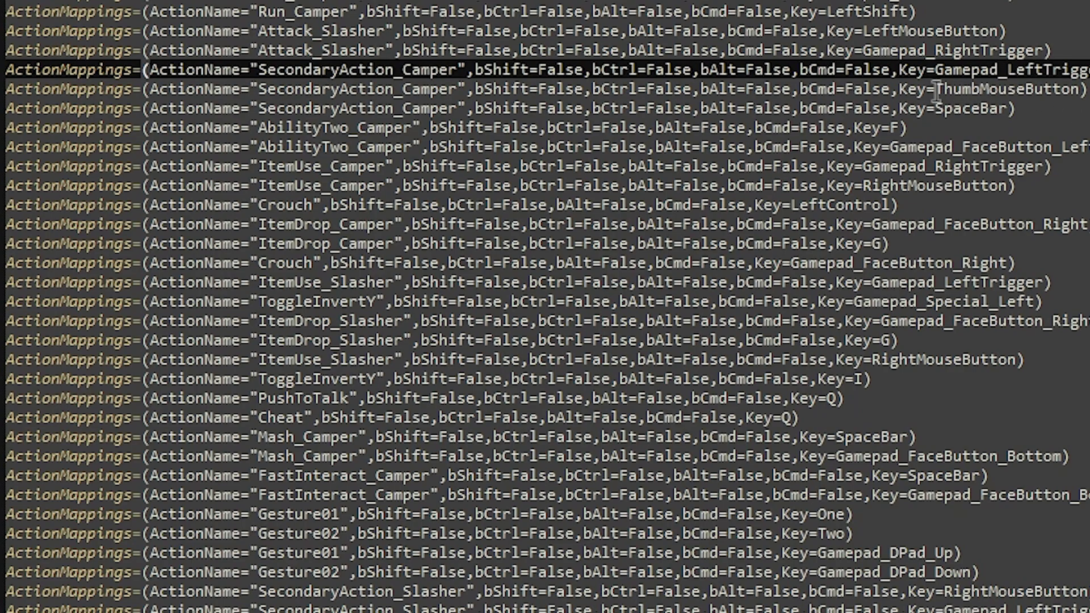
pyautogui.moveTo(934, 108); pyautogui.dragTo(1010, 111)
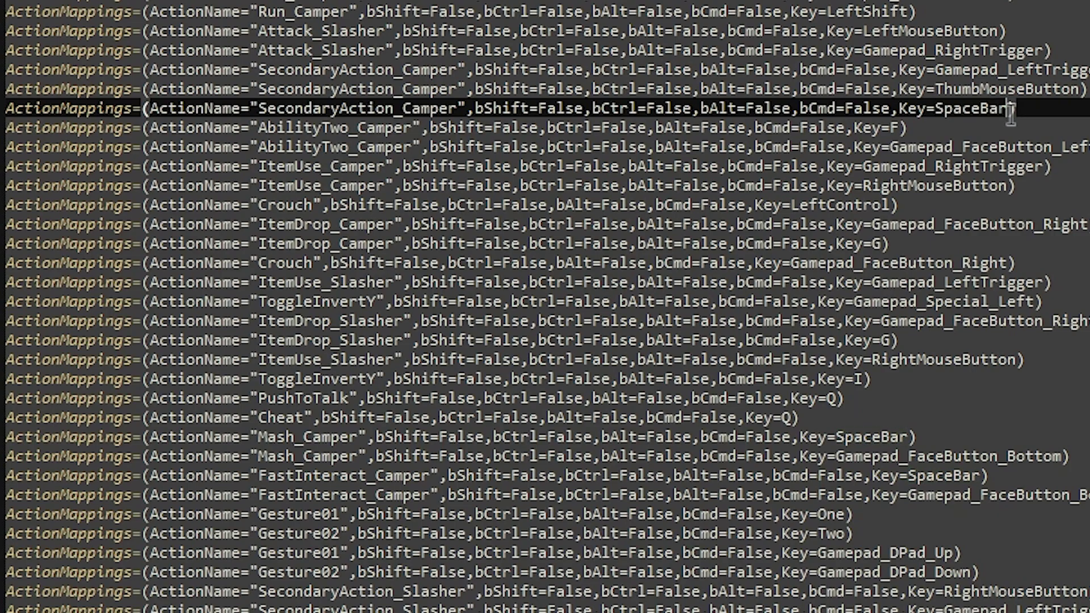
pyautogui.write(')')
# Step: Look through the remaining ActionMappings and AxisMappings entries in Input.ini
pyautogui.scroll(-8, 697, 445)
pyautogui.scroll(9, 697, 444)
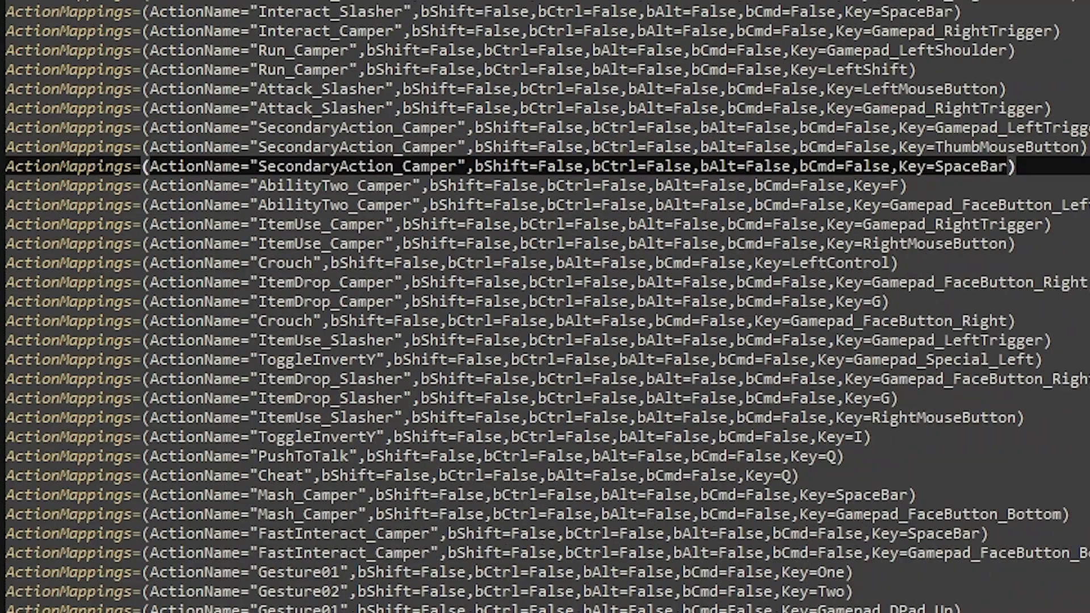
pyautogui.scroll(-17, 545, 307)
pyautogui.scroll(19, 545, 306)
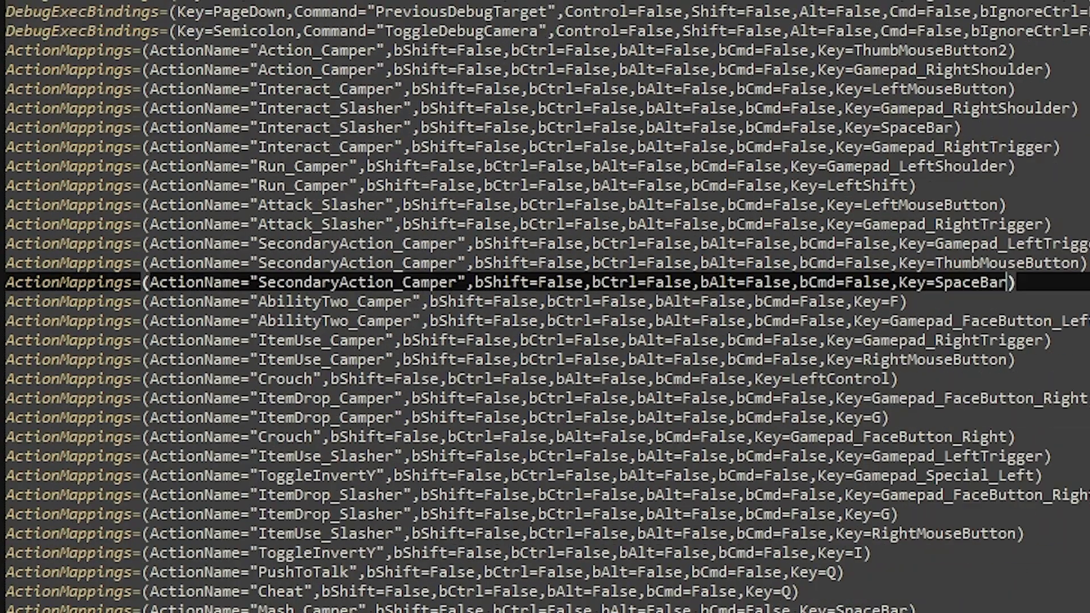
pyautogui.scroll(1, 545, 306)
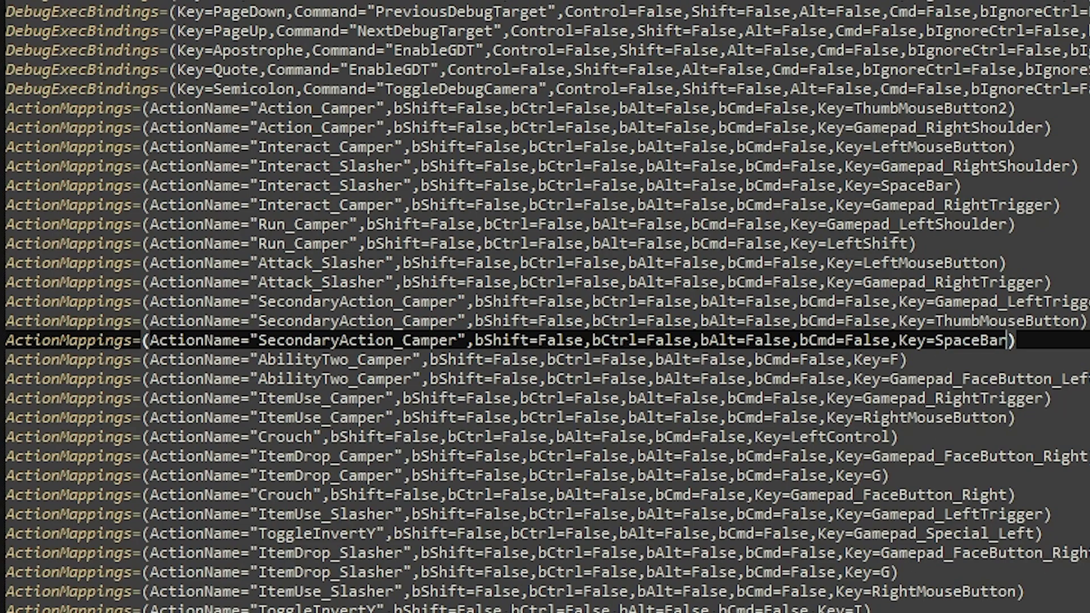
pyautogui.scroll(-12, 545, 306)
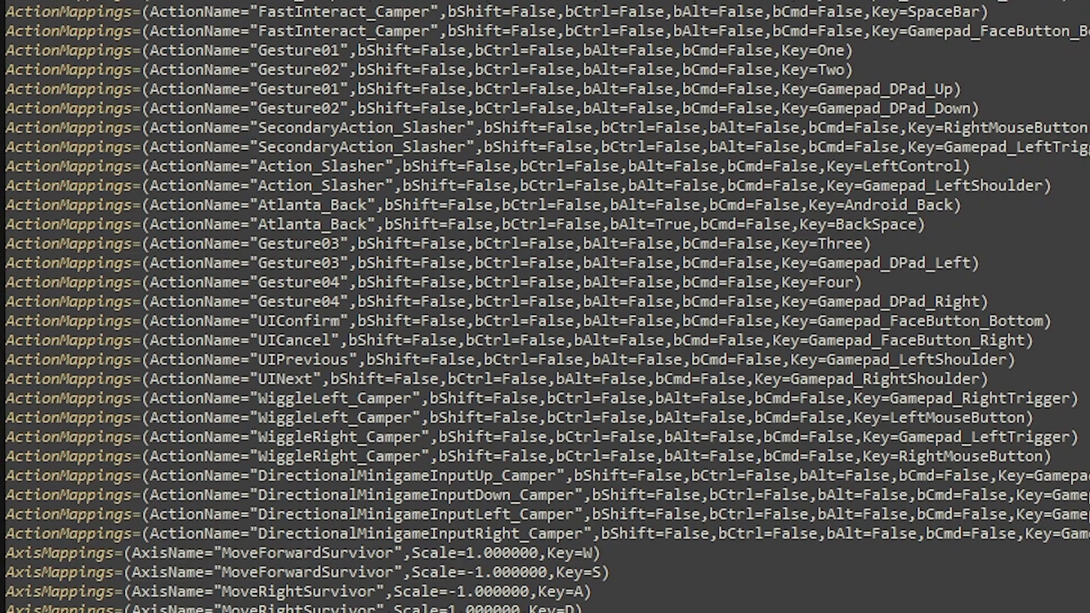
pyautogui.scroll(-2, 545, 307)
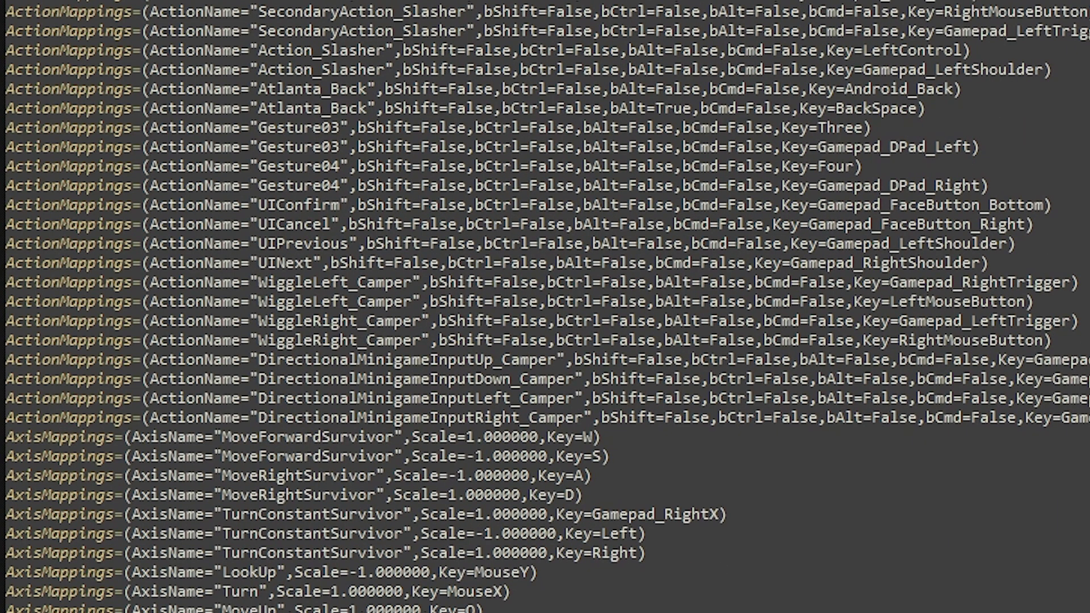
pyautogui.scroll(18, 496, 322)
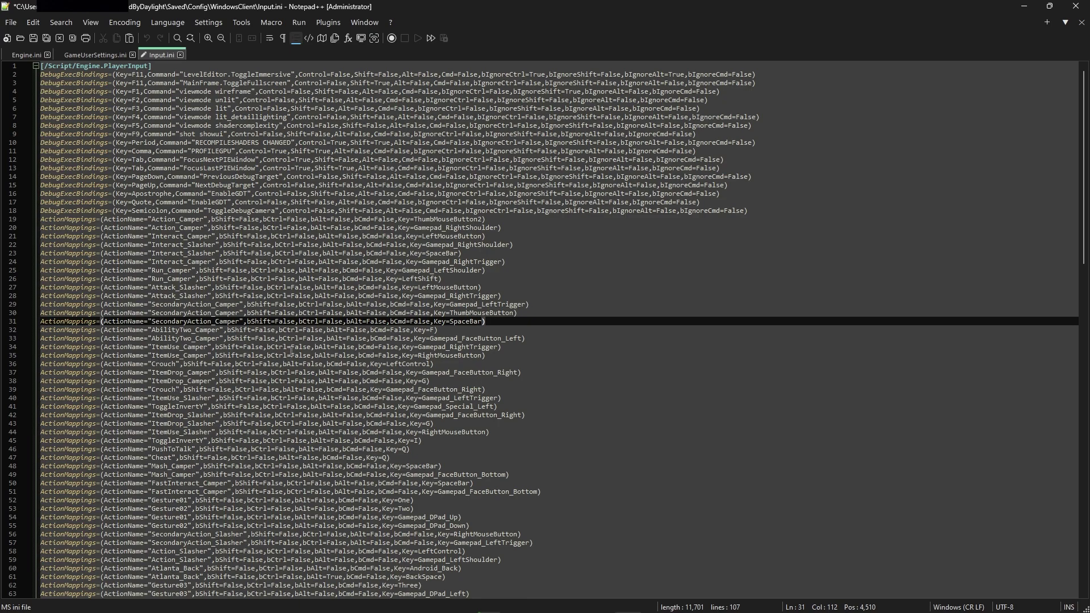
# Step: Save and close Input.ini, and close the WindowsClient folder window
pyautogui.click(491, 324)
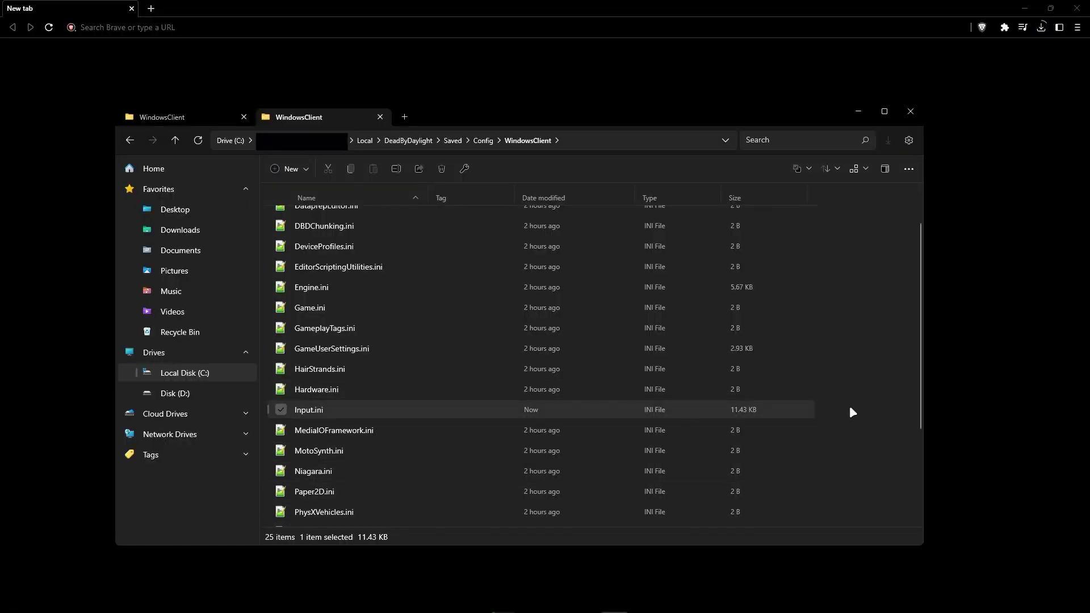
pyautogui.click(850, 408)
pyautogui.hotkey('alt', 'F4')
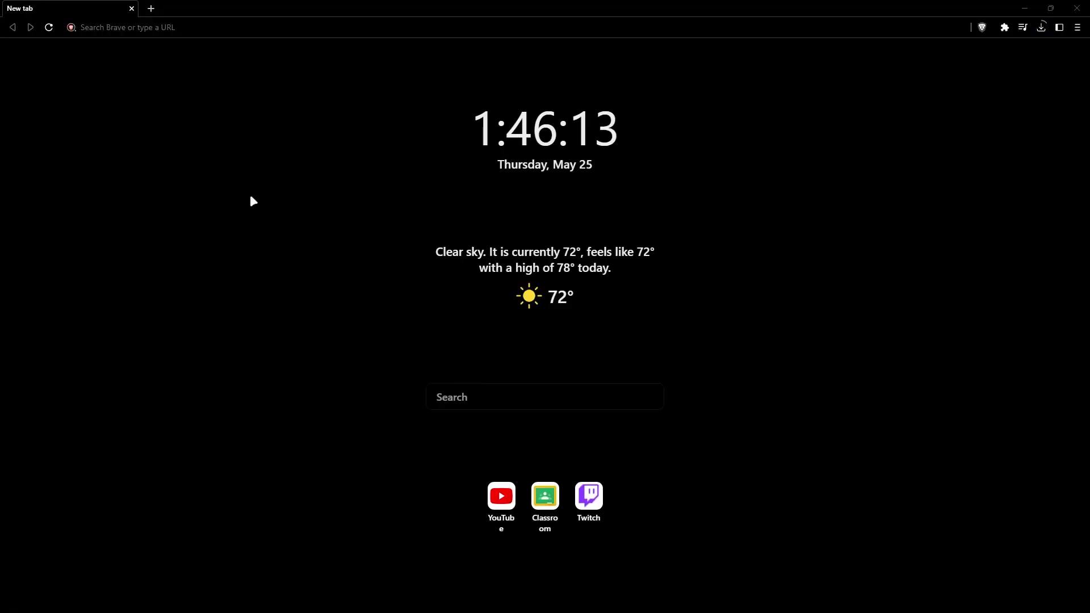
# Step: Switch to Brave and open the reshade.me website
pyautogui.click(194, 29)
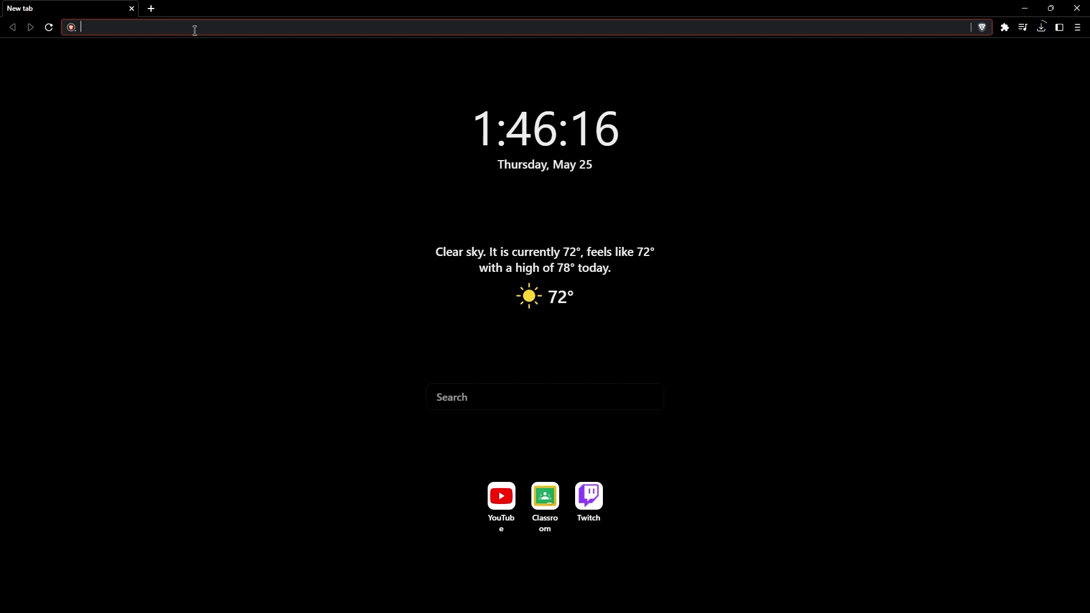
pyautogui.write('reshade')
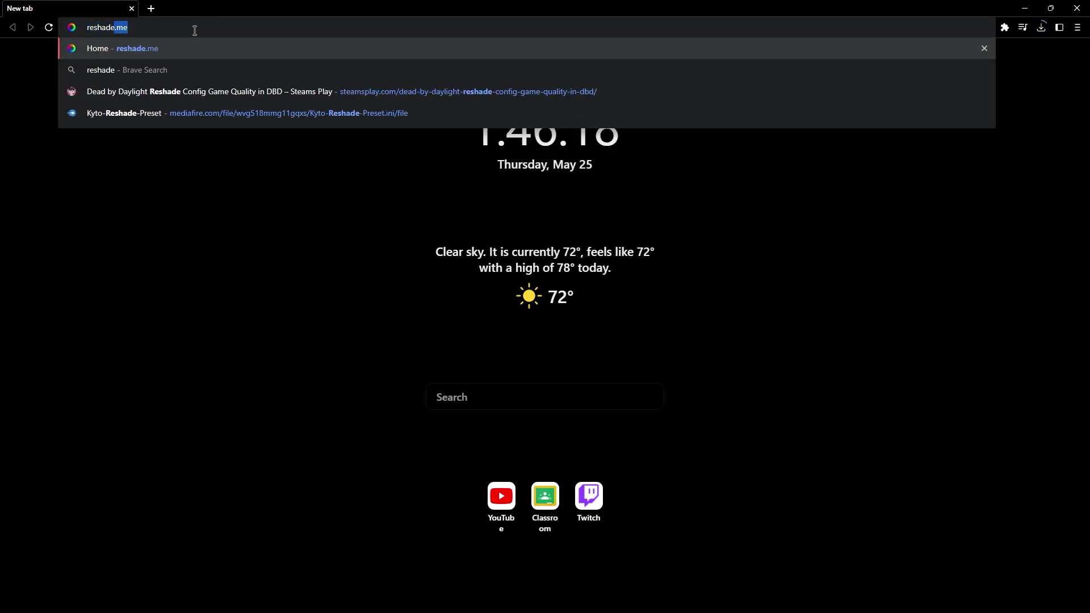
pyautogui.write('.me')
pyautogui.press('Return')
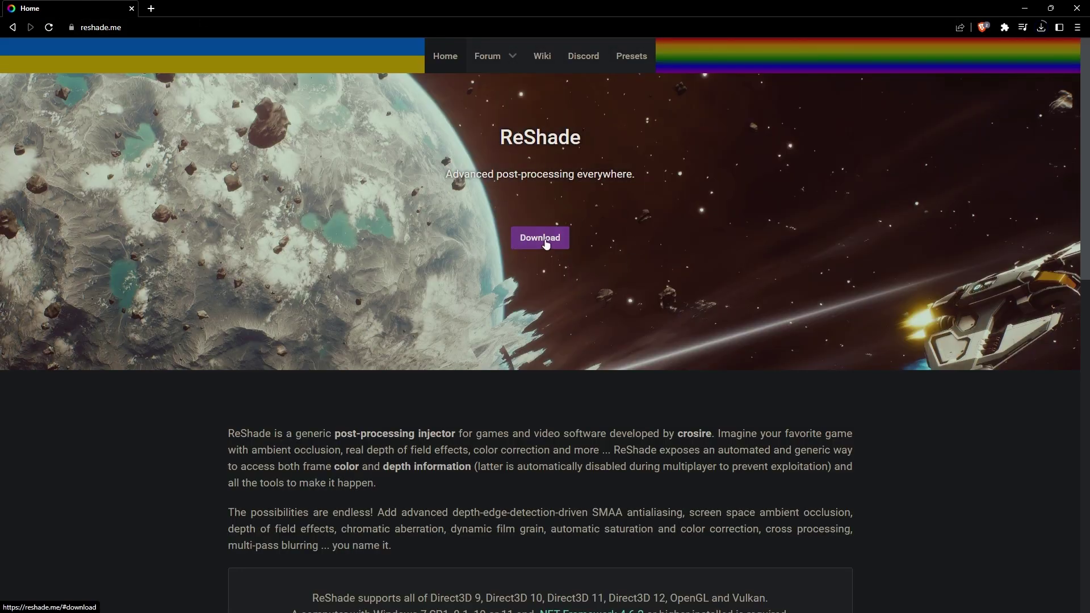
# Step: Start the standard ReShade 5.8.0 download from the site's download section and cancel saving the setup file
pyautogui.click(543, 237)
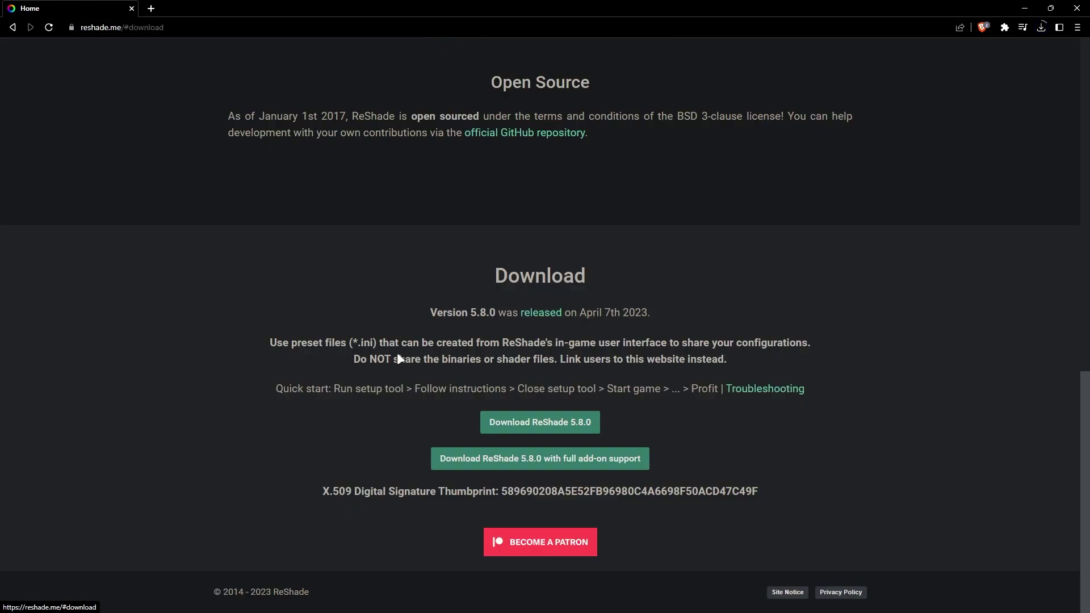
pyautogui.click(545, 425)
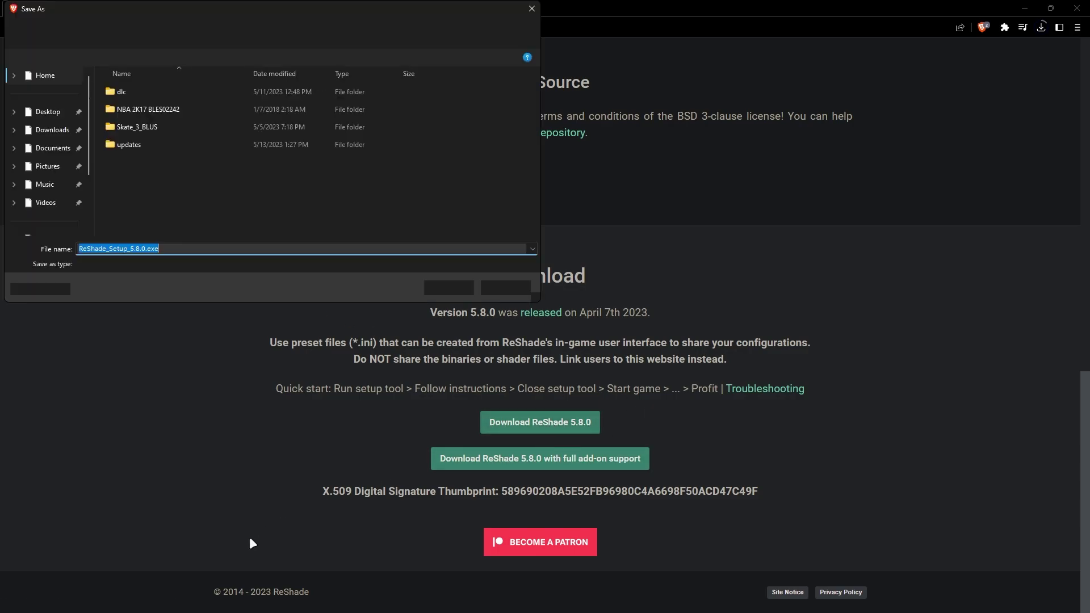
pyautogui.click(505, 288)
# Step: Search the computer for "reshade" and launch the ReShade setup tool
pyautogui.press('super')
pyautogui.write('re')
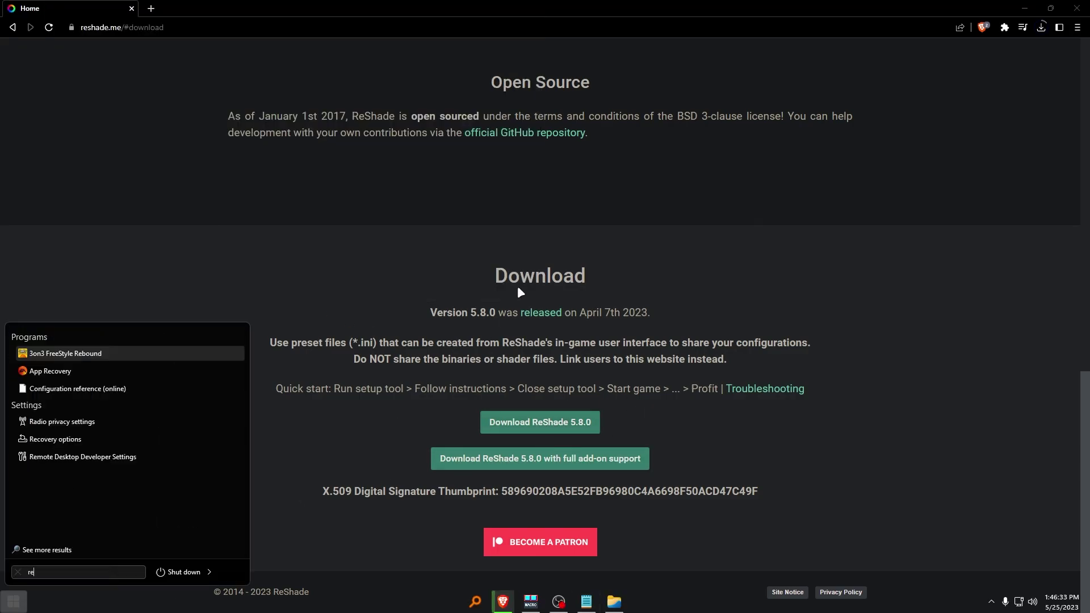
pyautogui.write('shade')
pyautogui.press('Return')
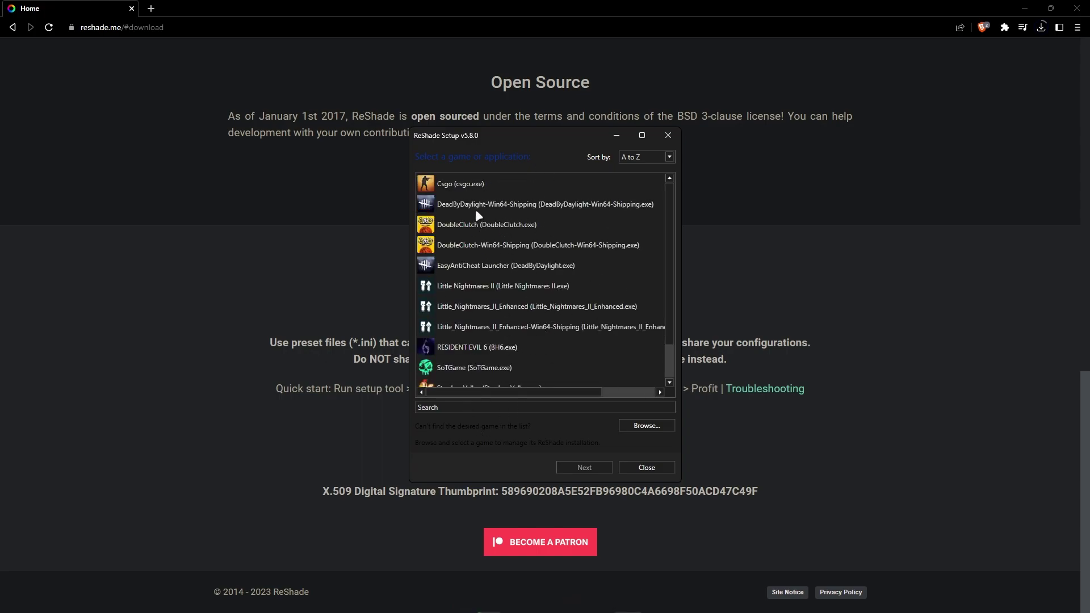
# Step: Choose DeadByDaylight-Win64-Shipping.exe, not the EasyAntiCheat Launcher, as the game for the ReShade installation and continue
pyautogui.click(461, 210)
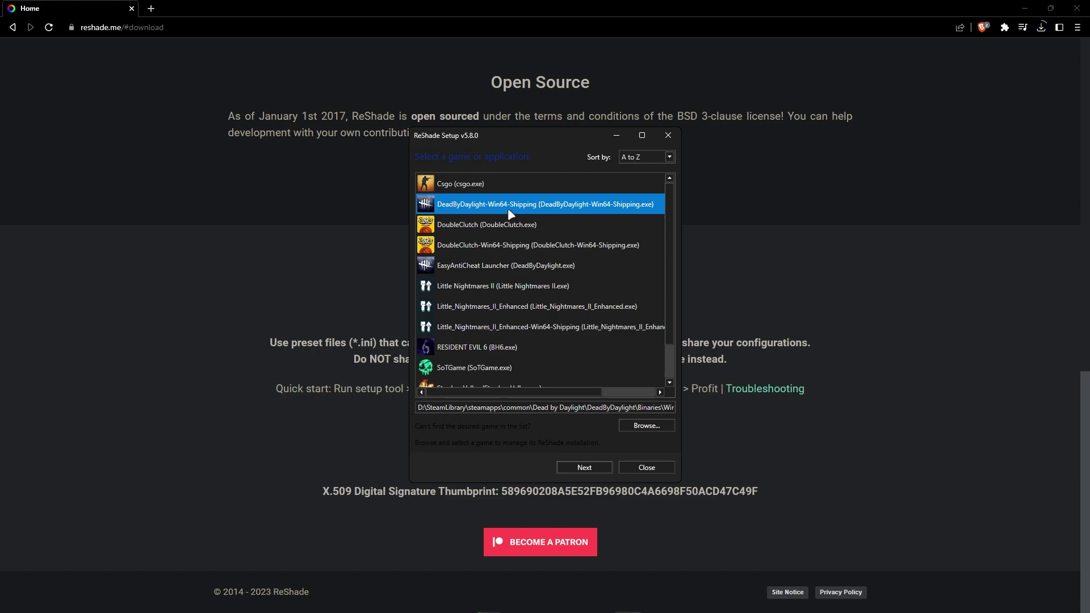
pyautogui.click(476, 267)
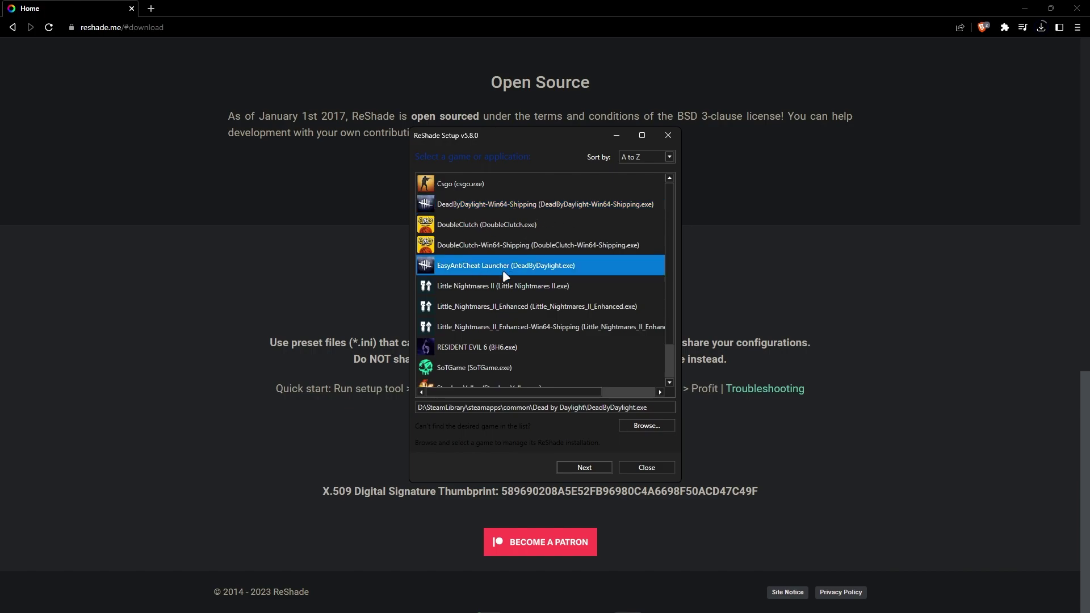
pyautogui.click(521, 206)
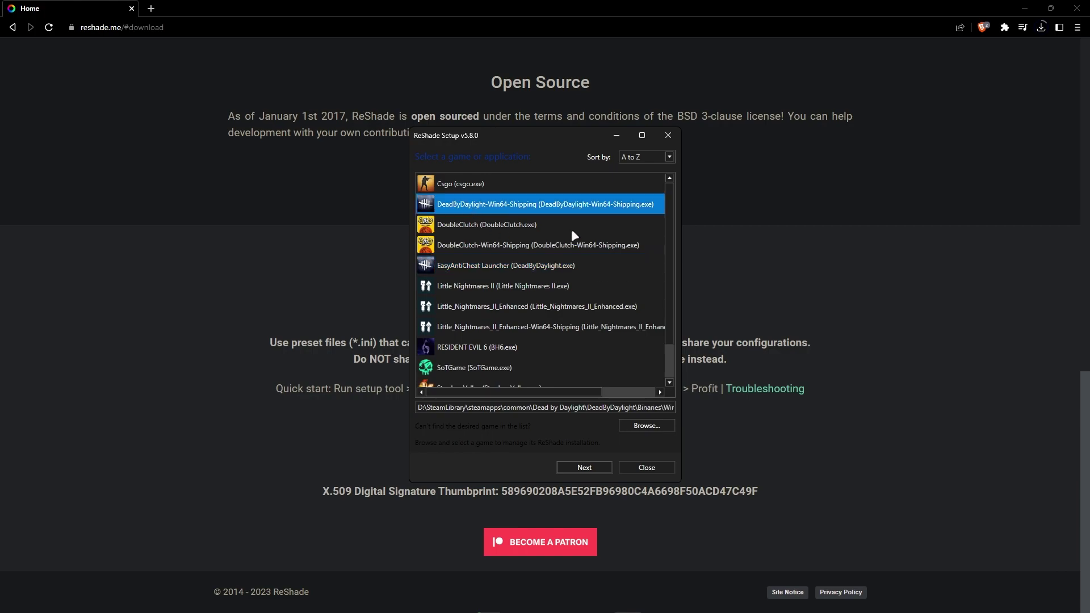
pyautogui.click(584, 467)
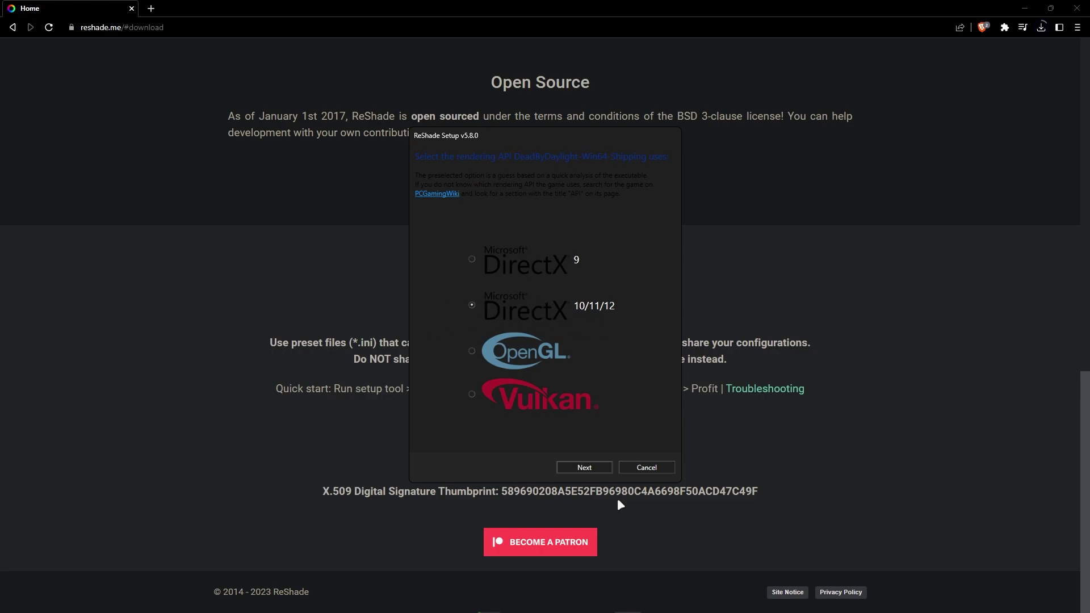
# Step: Accept DirectX 10/11/12 as the rendering API, run the Update operation on the existing ReShade installation, and finish the setup
pyautogui.click(578, 467)
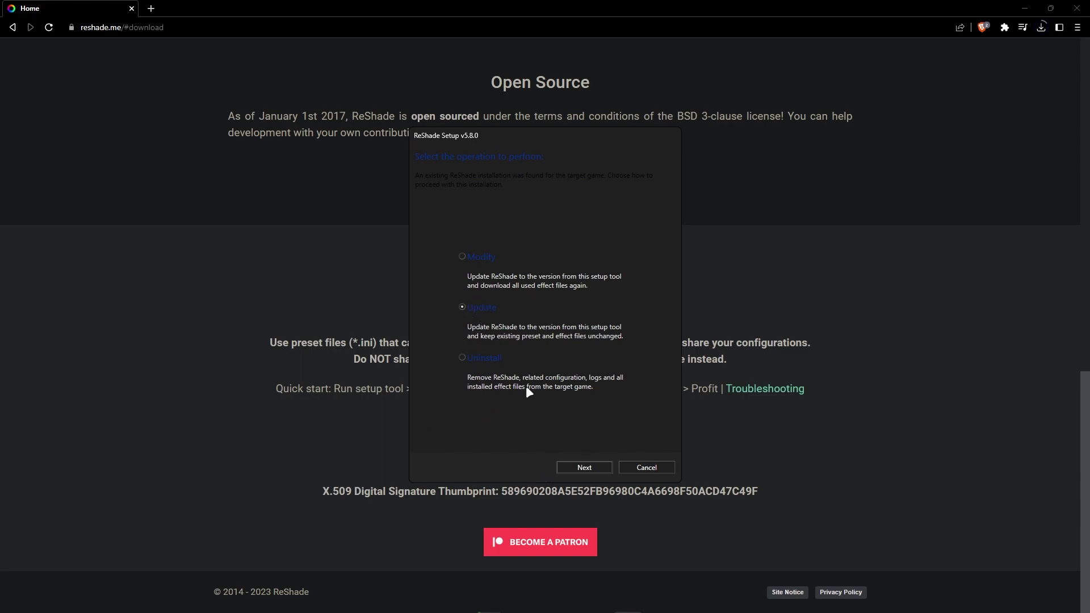
pyautogui.click(596, 469)
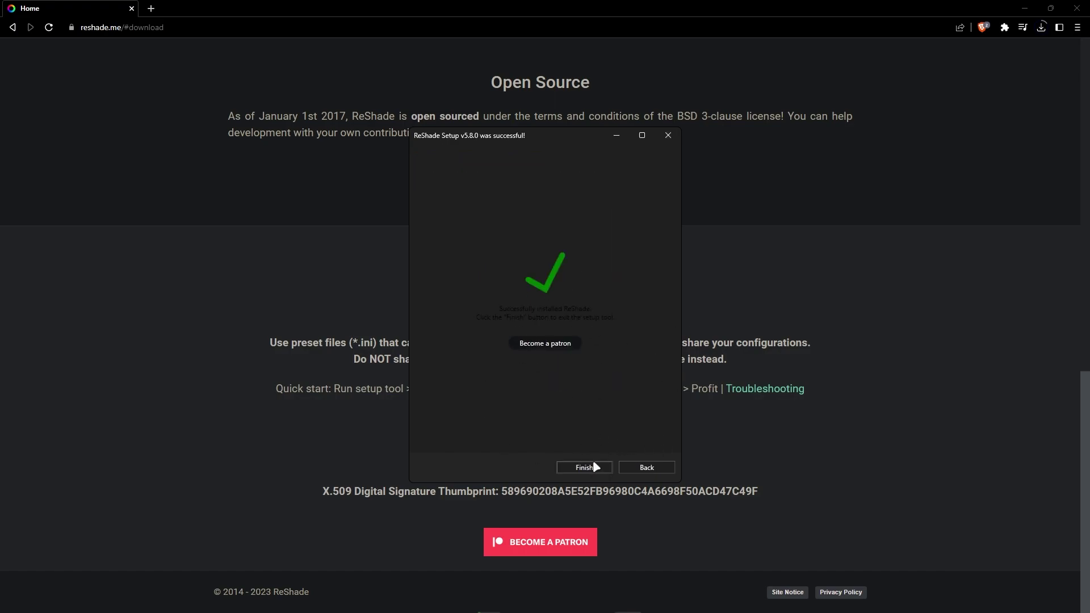
pyautogui.click(584, 467)
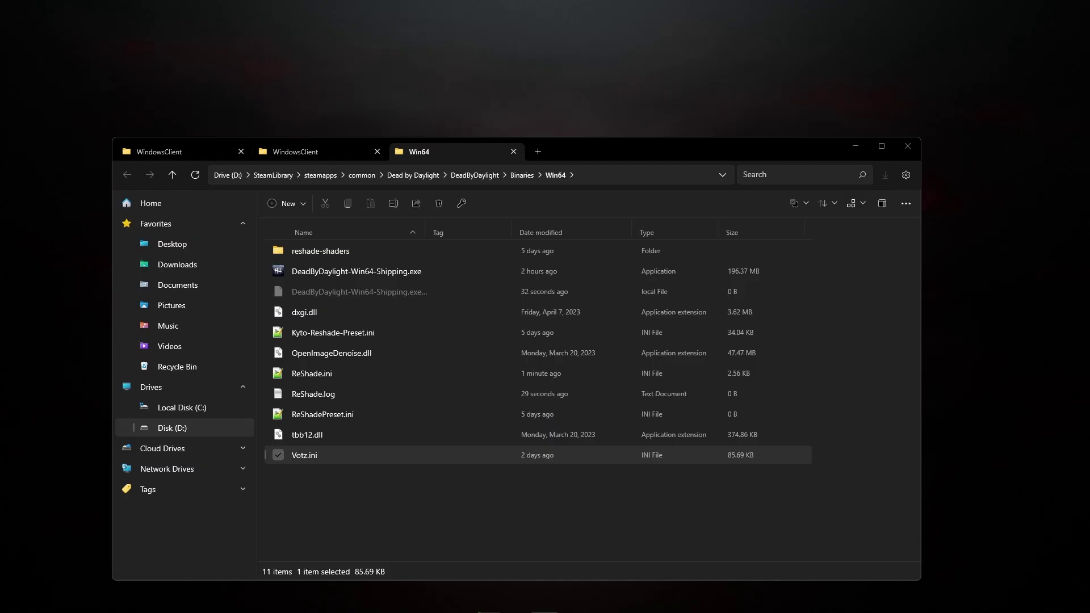
# Step: Switch to Steam and browse to Dead by Daylight's local files from the game's library properties
pyautogui.click(377, 520)
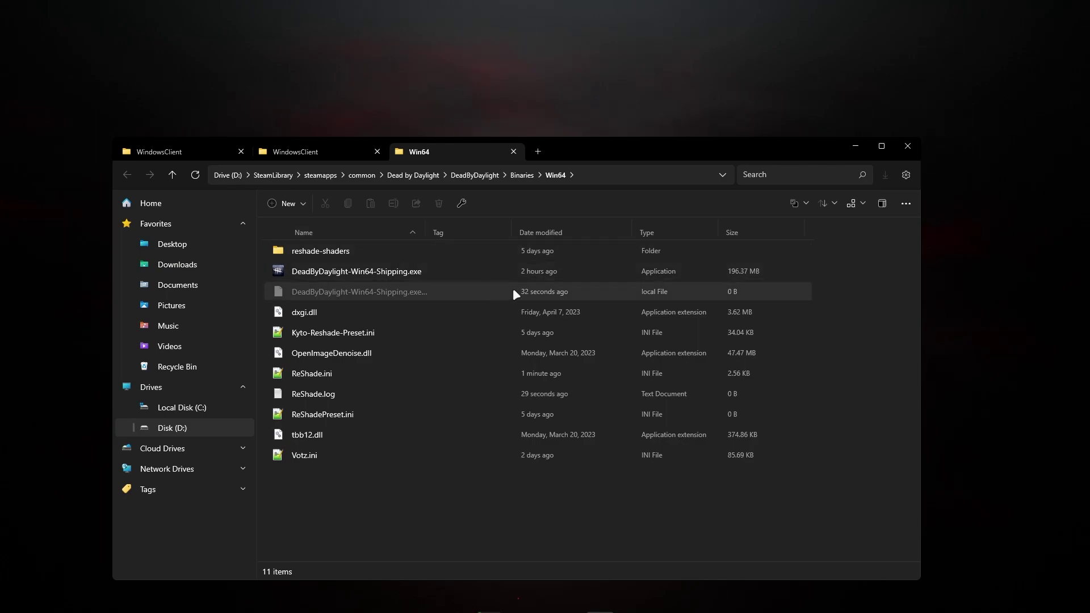
pyautogui.press('super')
pyautogui.click(991, 601)
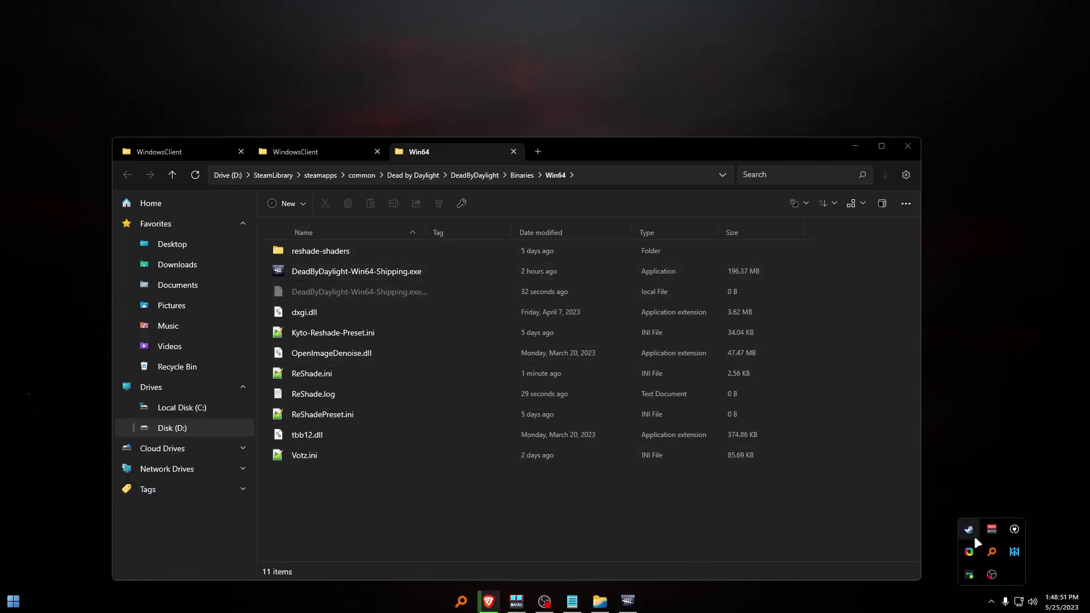
pyautogui.click(969, 532)
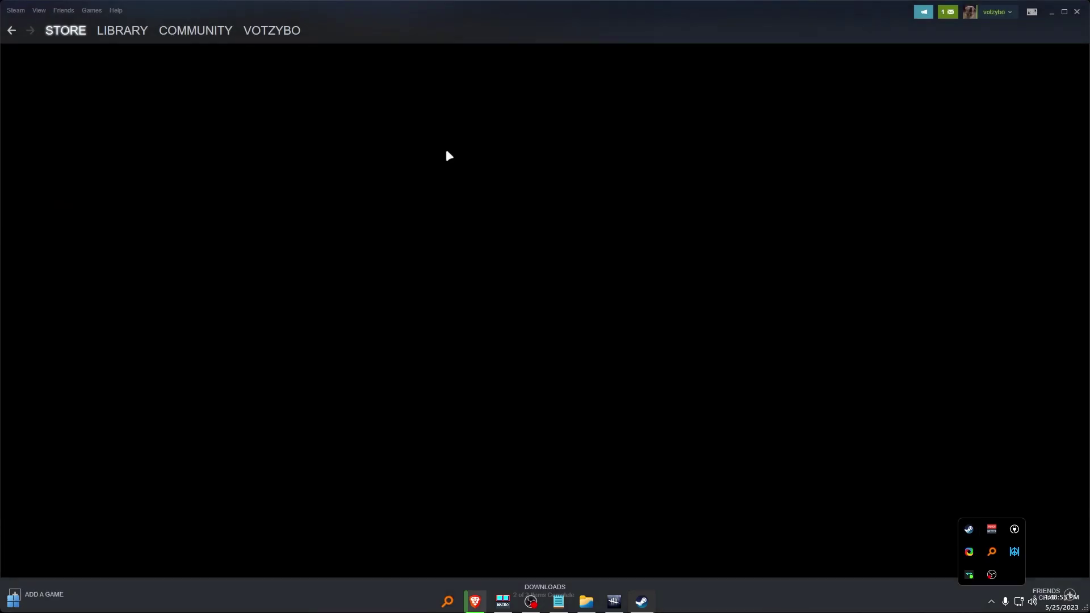
pyautogui.click(123, 33)
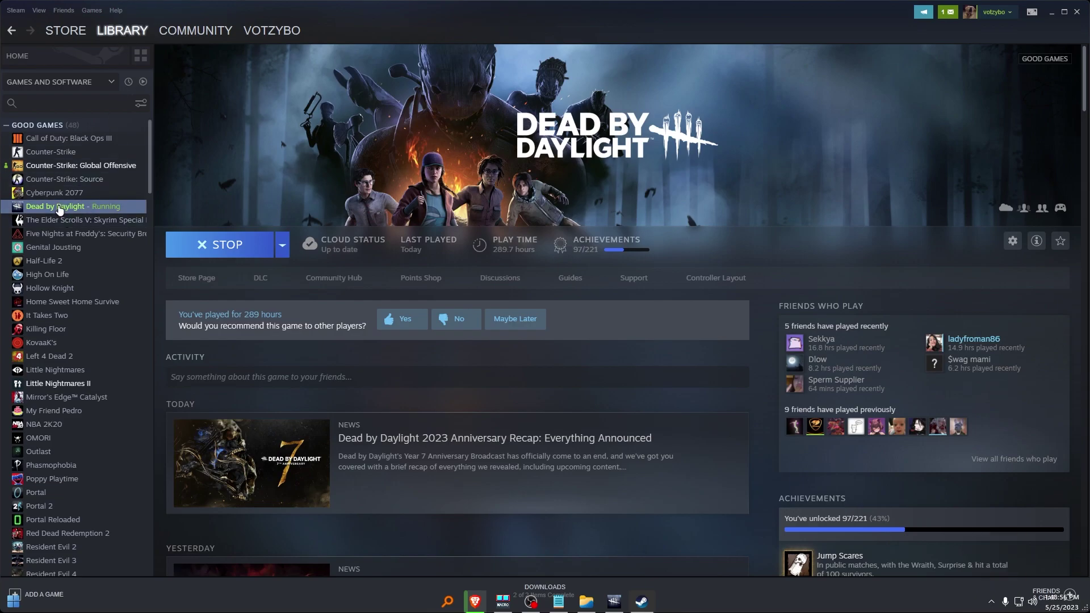
pyautogui.rightClick(58, 210)
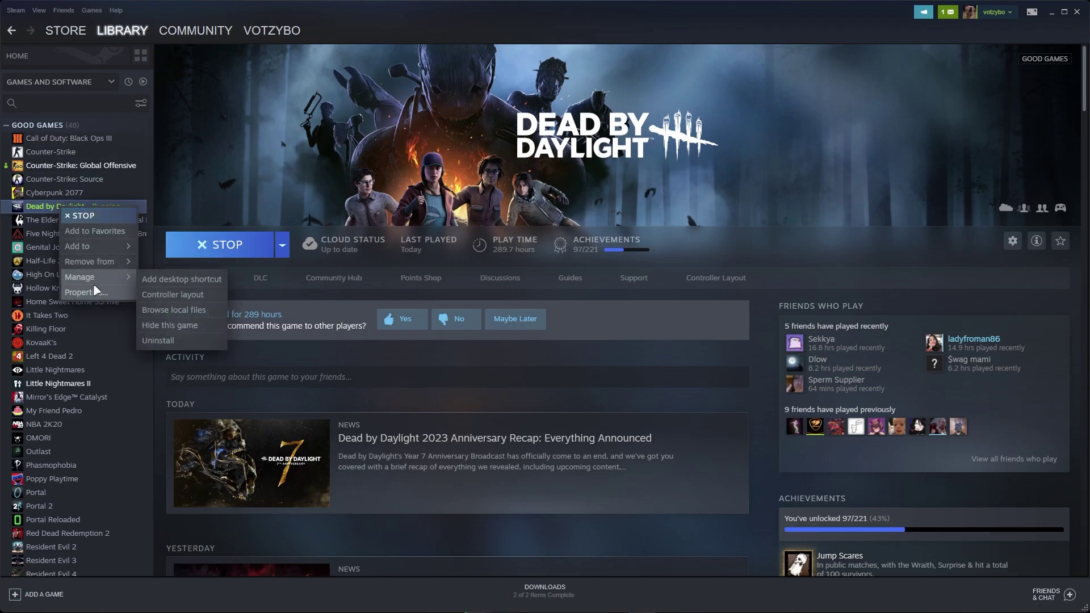
pyautogui.click(97, 290)
pyautogui.click(373, 245)
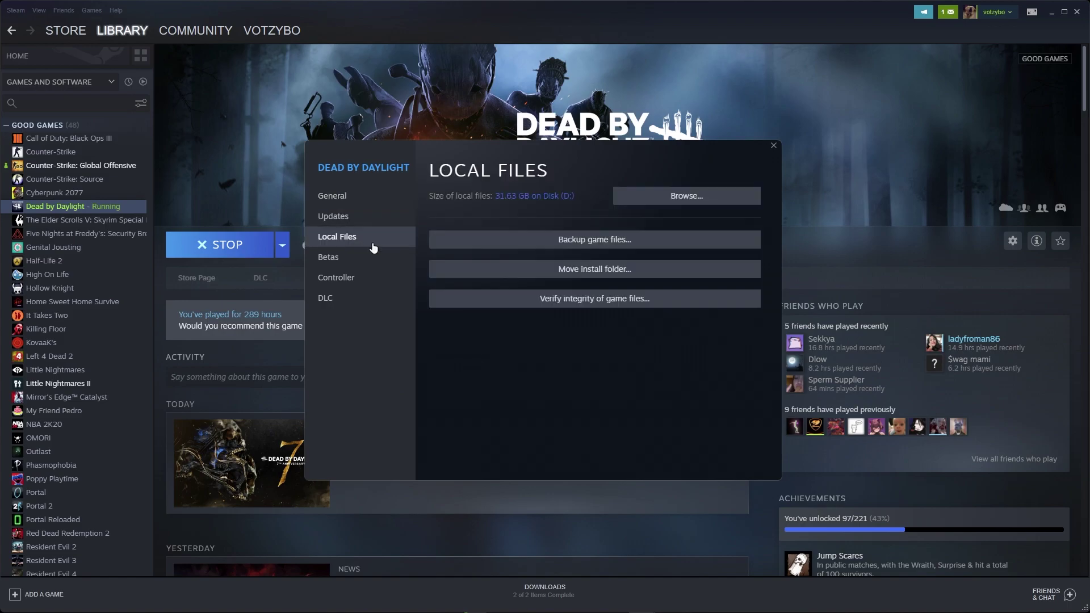
pyautogui.click(662, 198)
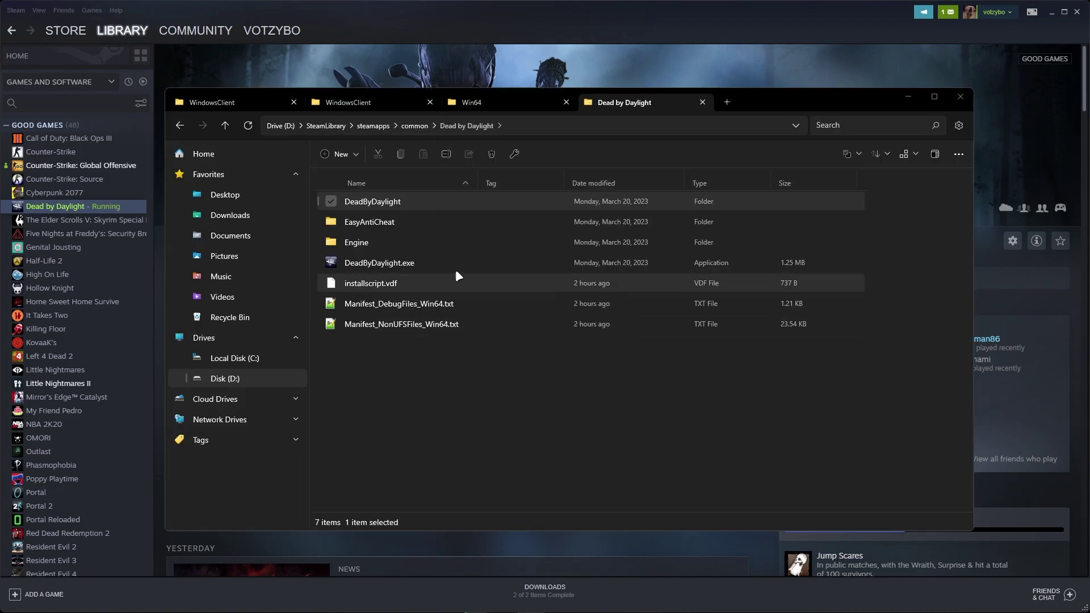
# Step: Open the game's DeadByDaylight, Binaries, Win64 folder and locate the Votz.ini preset file
pyautogui.doubleClick(396, 200)
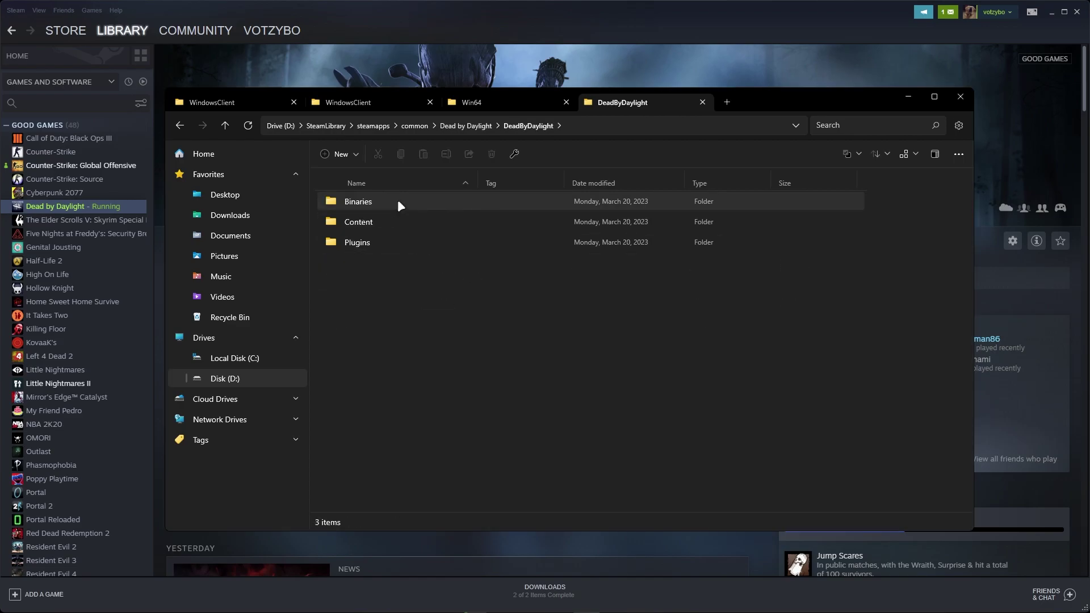
pyautogui.doubleClick(397, 201)
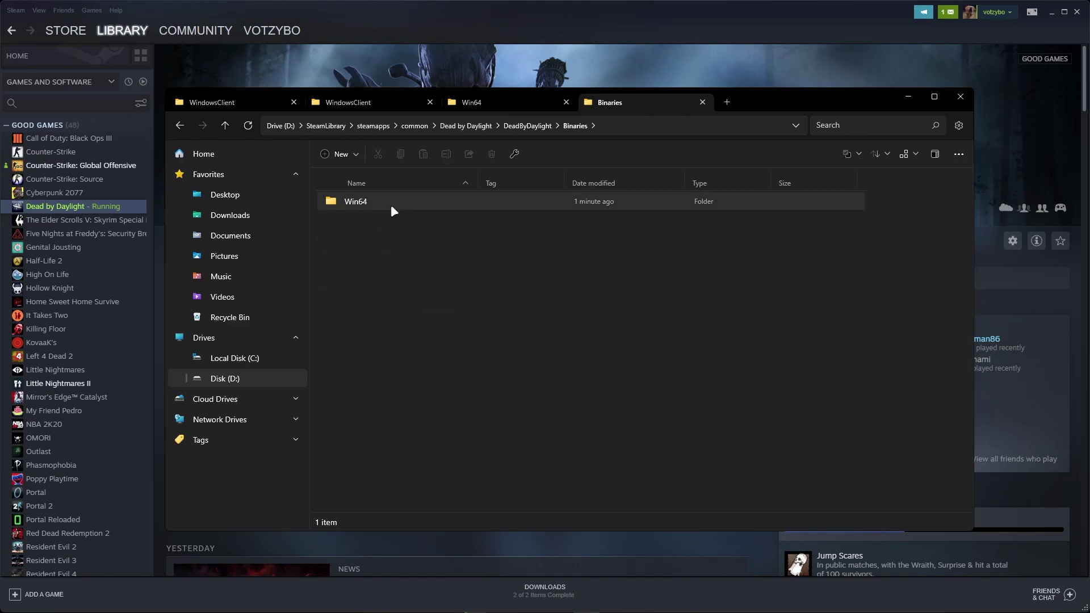
pyautogui.doubleClick(393, 203)
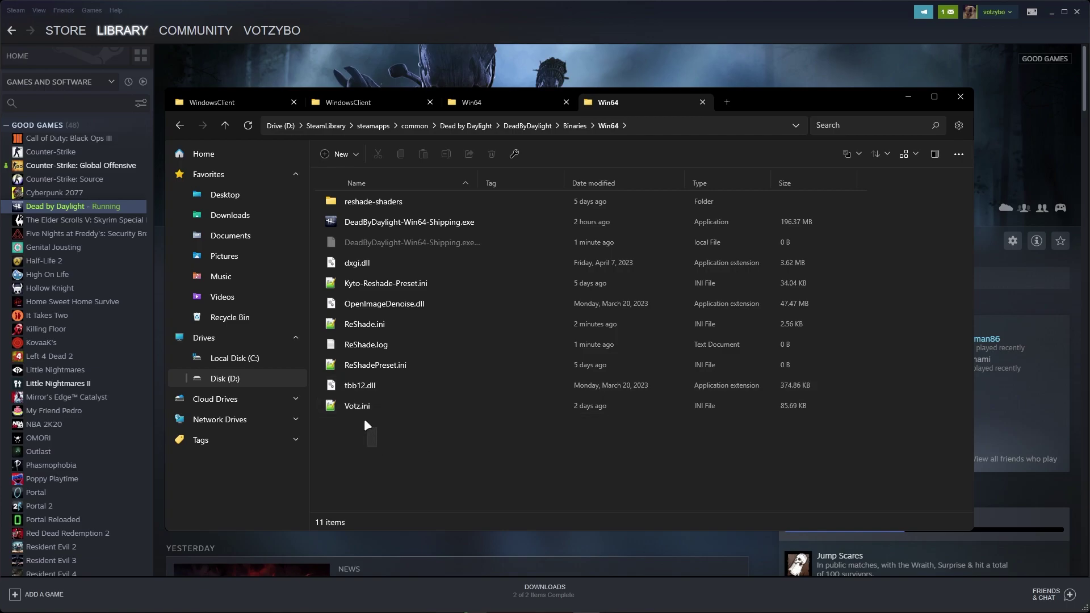
pyautogui.moveTo(365, 421); pyautogui.dragTo(362, 408)
pyautogui.click(371, 439)
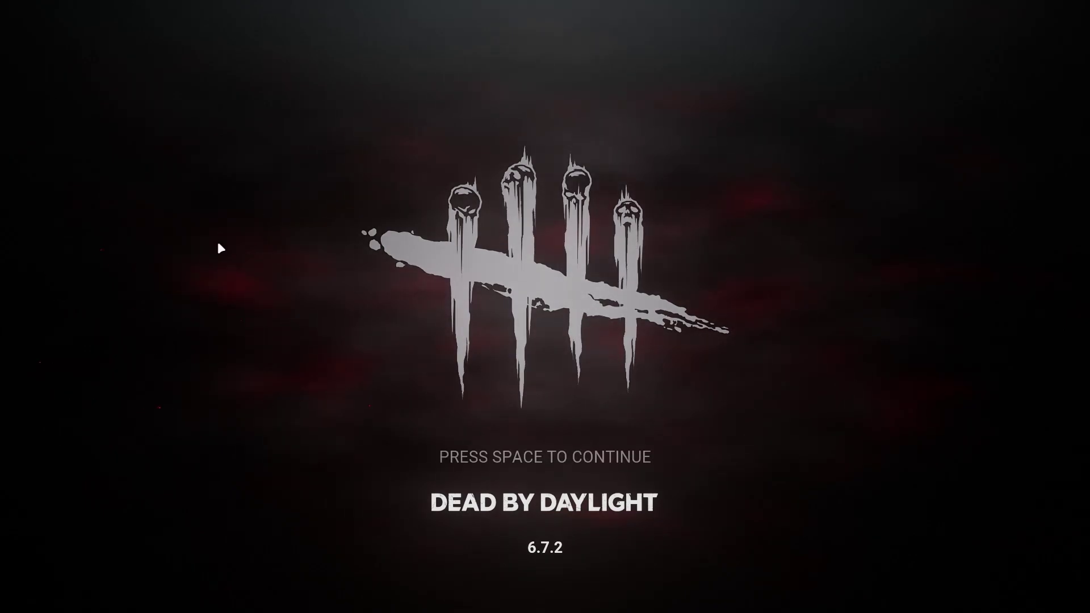
# Step: Switch to Dead by Daylight, continue past the title screen, and load the Votz.ini preset in the ReShade overlay
pyautogui.press('space')
pyautogui.press('Home')
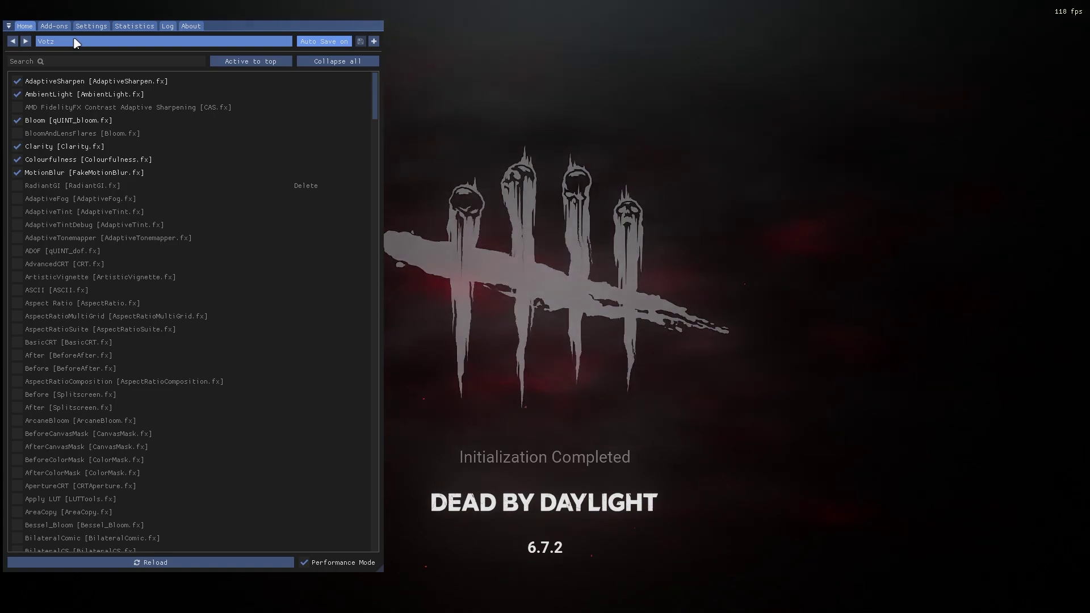
pyautogui.click(73, 38)
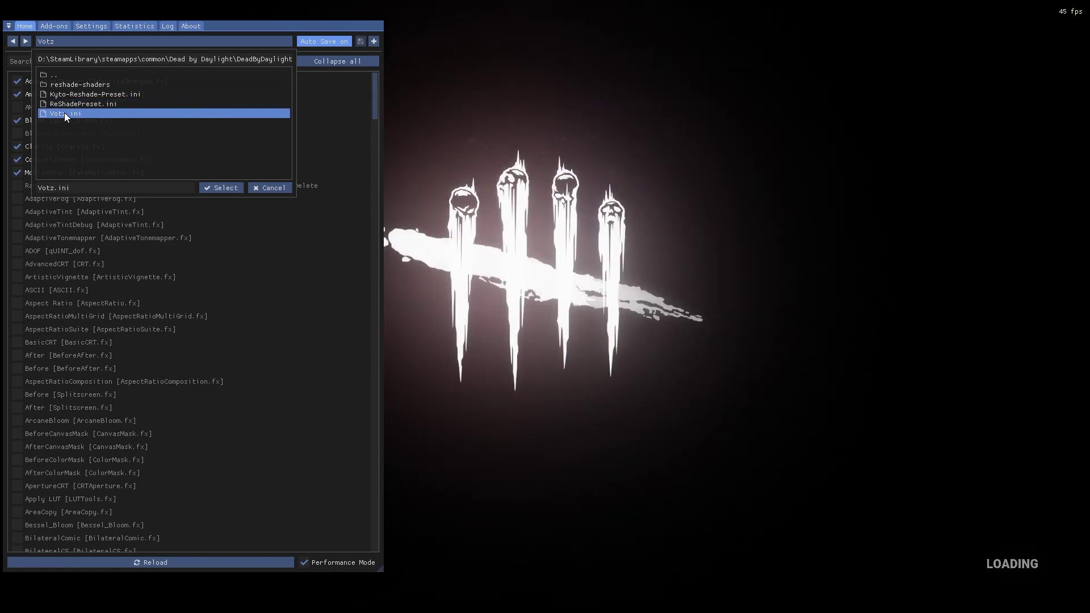
pyautogui.click(223, 188)
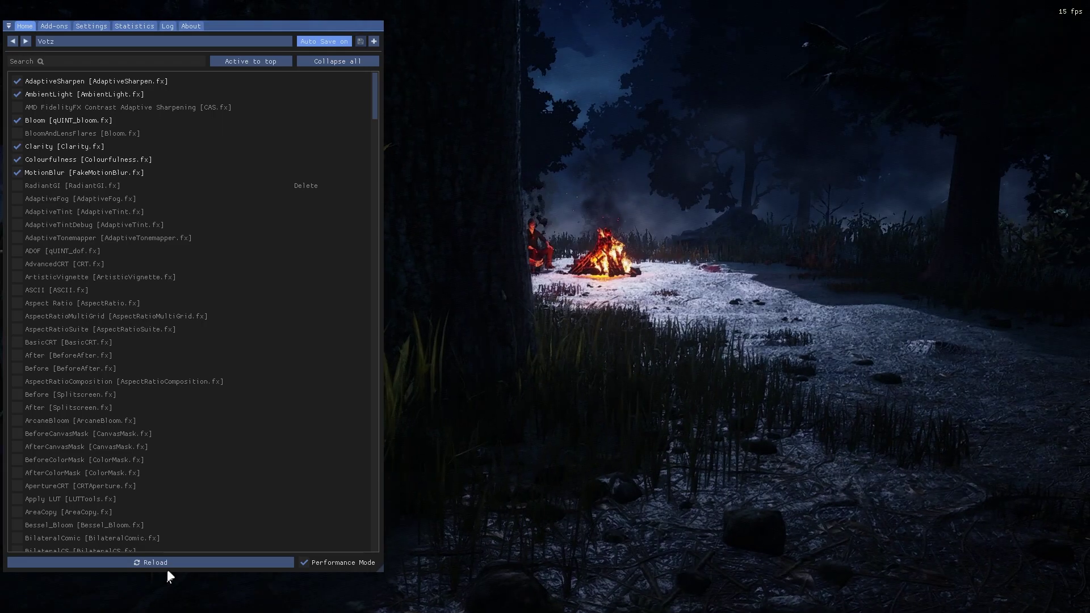
# Step: Reload the ReShade effects with Performance Mode enabled and close the overlay
pyautogui.click(170, 563)
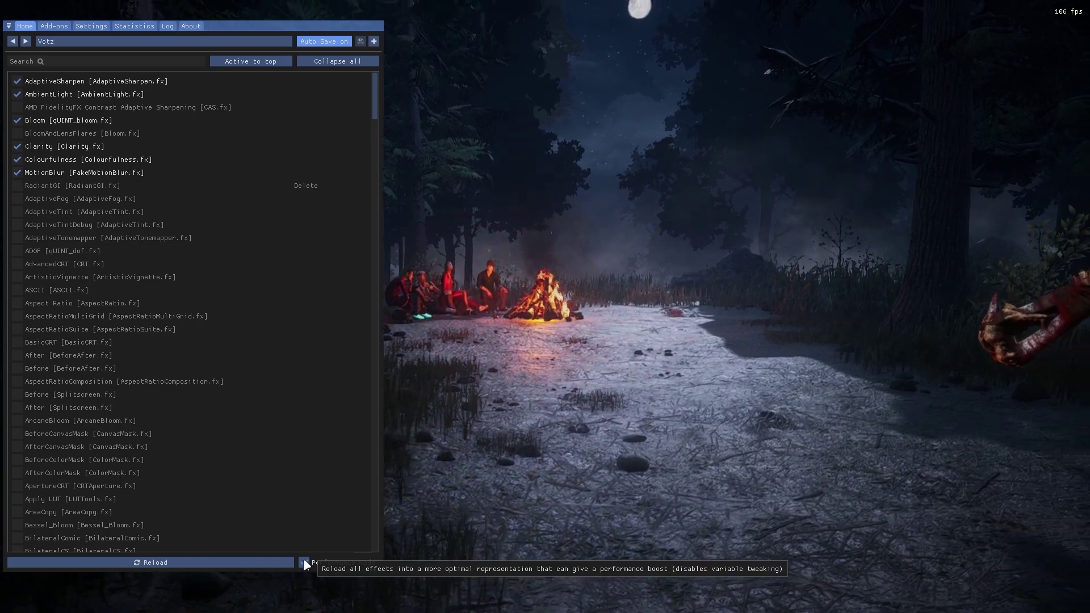
pyautogui.click(304, 562)
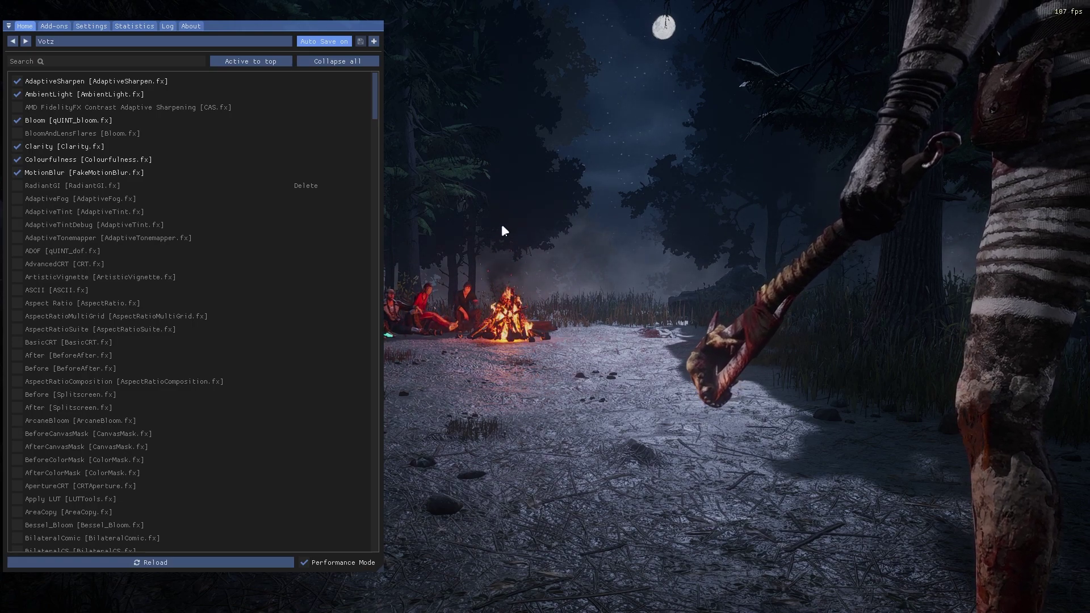
pyautogui.press('Home')
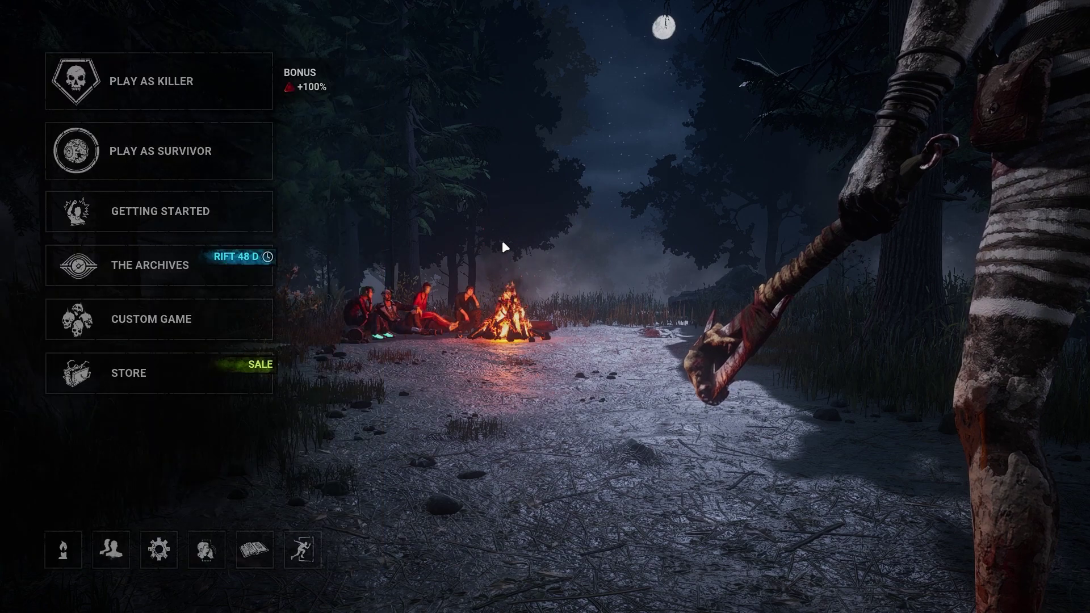
# Step: Examine the Controls settings and the survivor interaction key bindings in the game's options, and return to the main menu
pyautogui.click(157, 553)
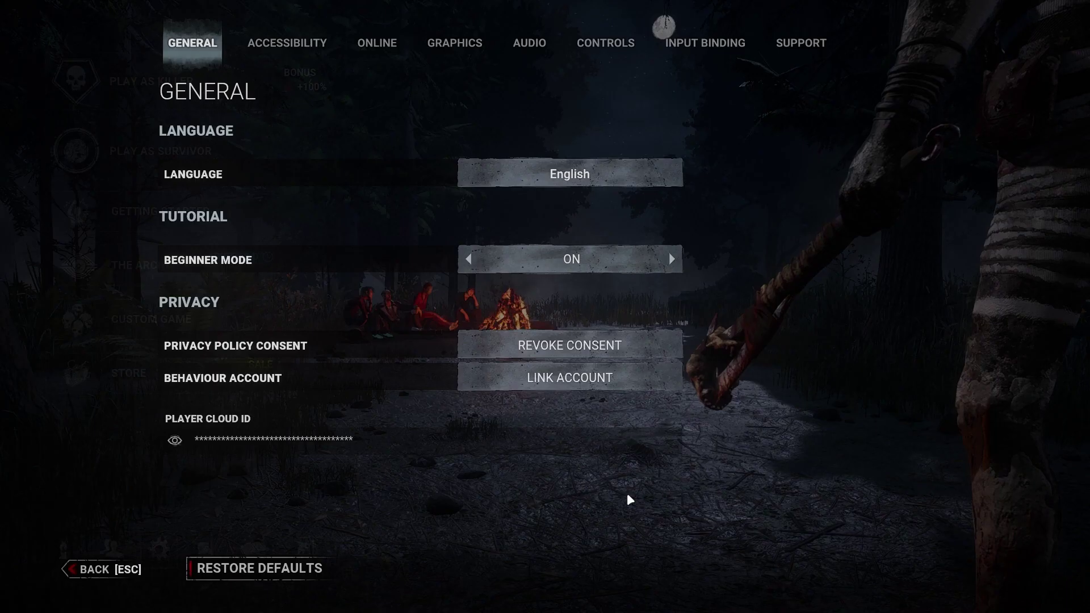
pyautogui.click(586, 51)
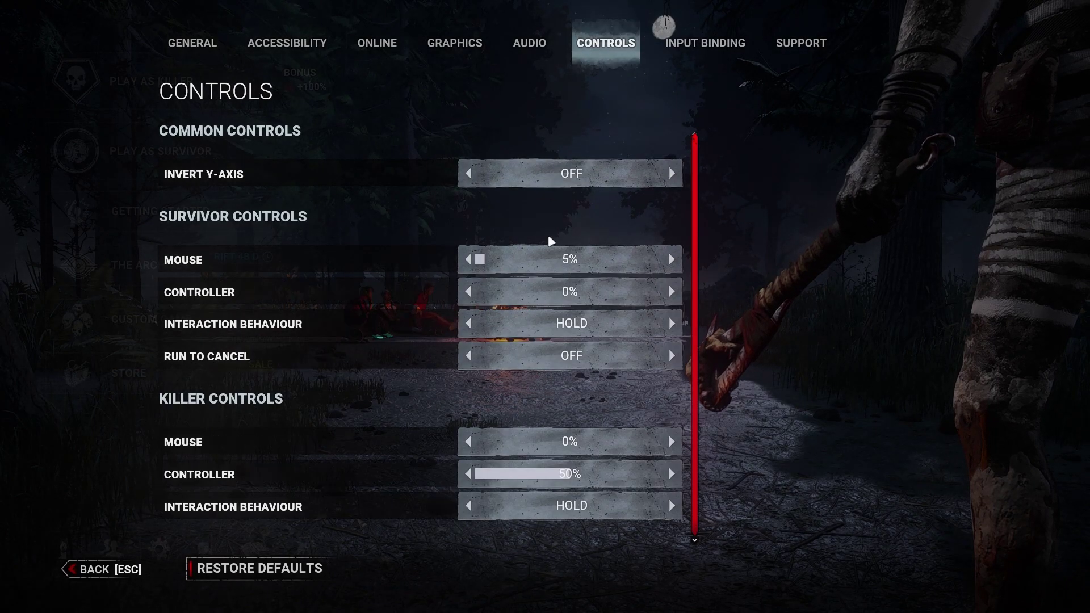
pyautogui.click(691, 48)
pyautogui.scroll(-3, 321, 417)
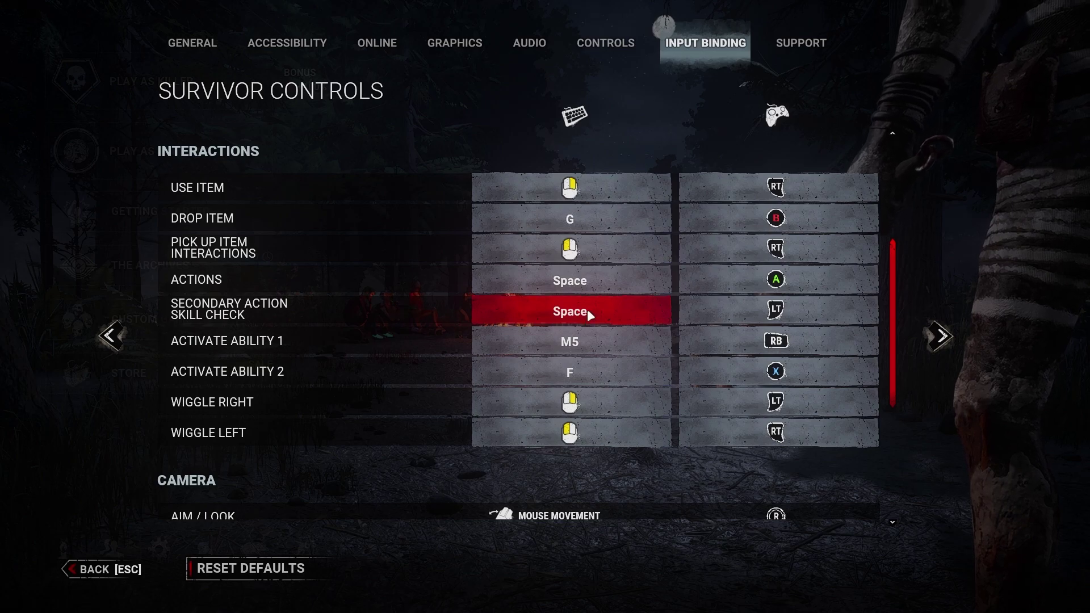
pyautogui.press('Escape')
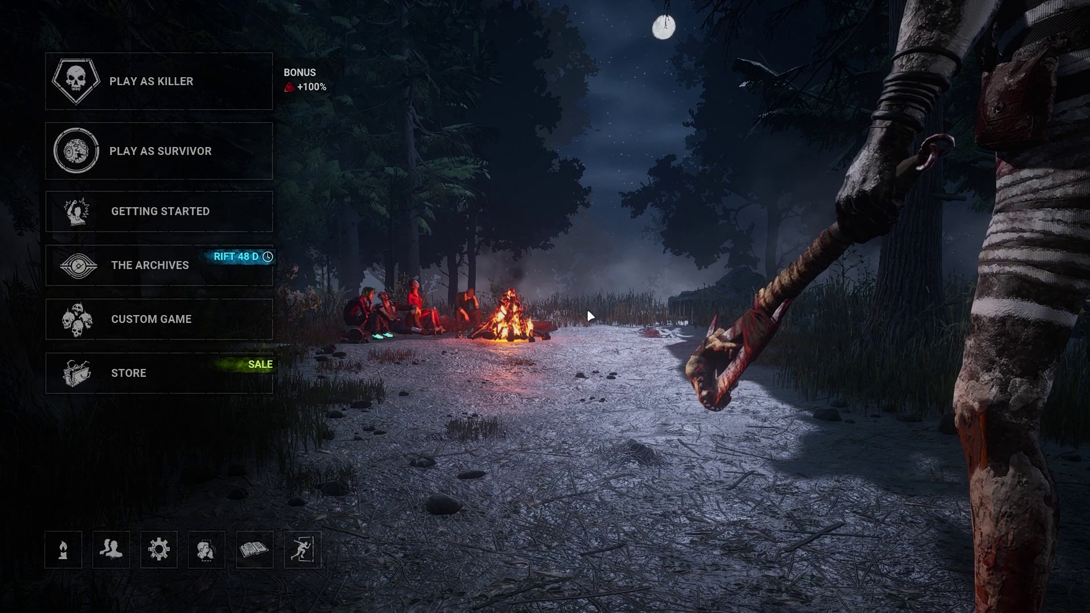
# Step: Start the survivor tutorial from the main menu and dismiss the Survivor's Role introduction
pyautogui.click(174, 212)
pyautogui.click(179, 340)
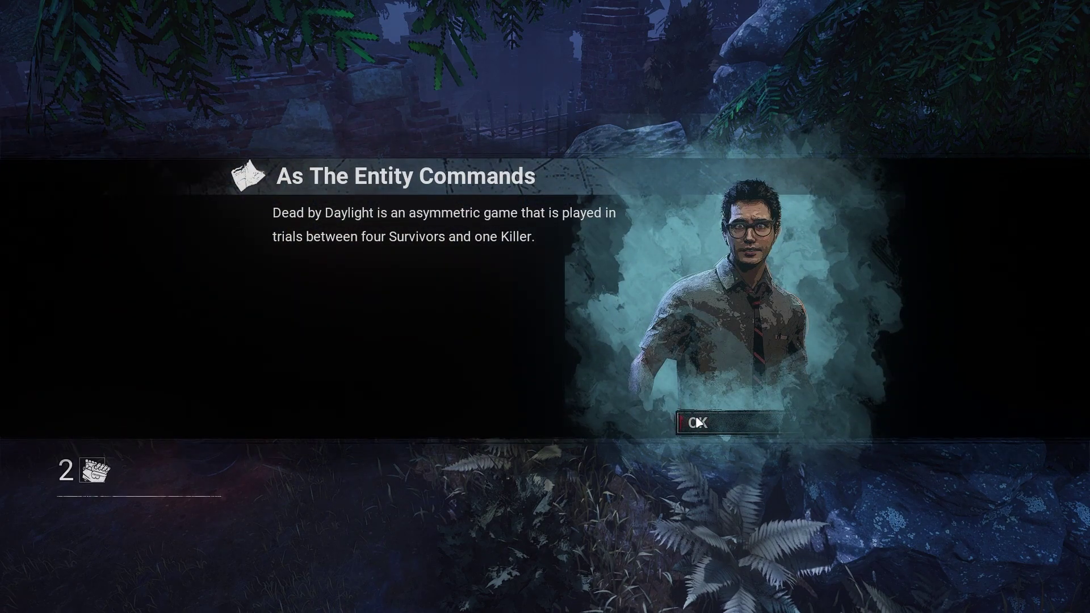
pyautogui.click(698, 422)
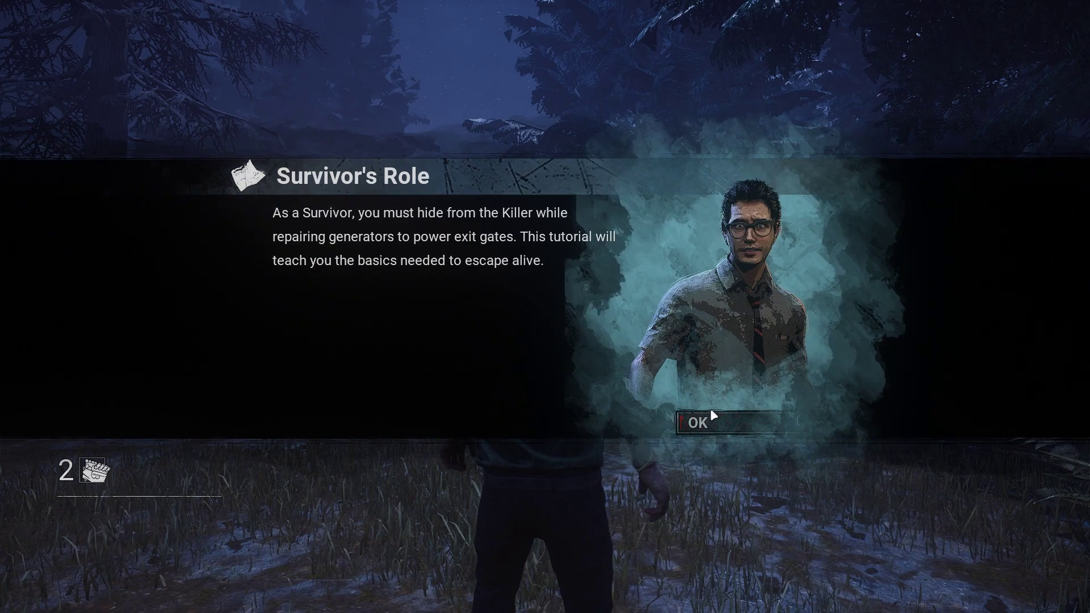
pyautogui.click(709, 419)
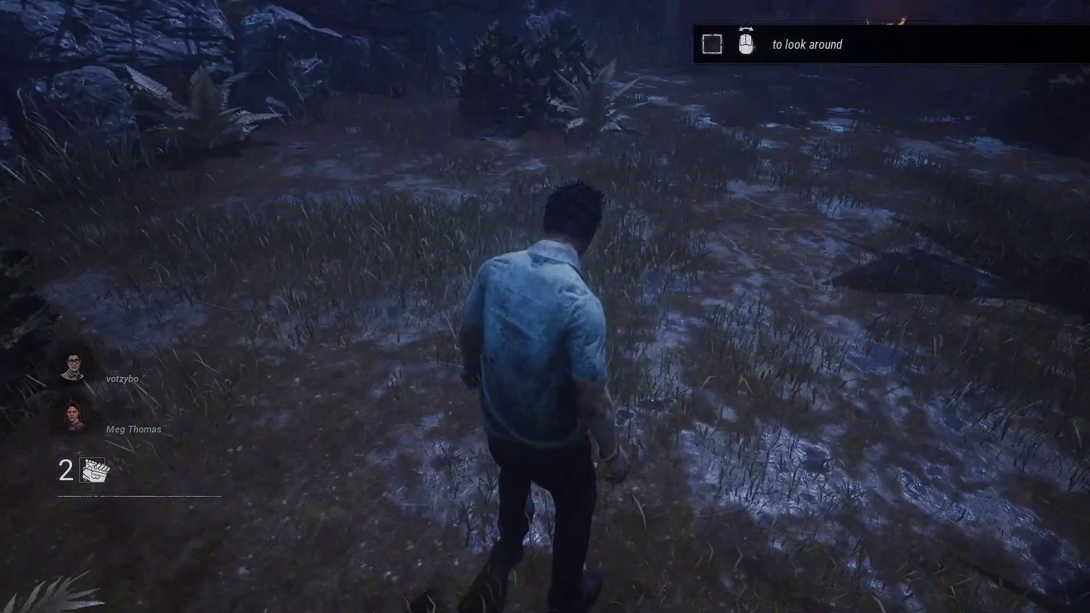
# Step: Complete the tutorial's look-around and movement objectives by turning the camera and walking the survivor in all directions
pyautogui.moveTo(545, 306)
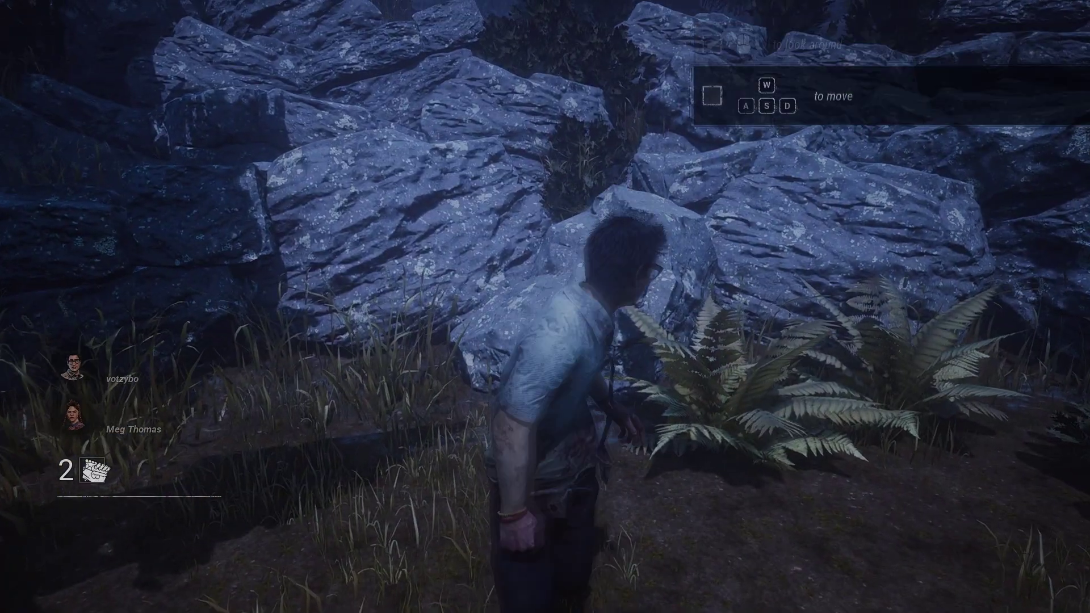
pyautogui.press('w')
pyautogui.press('s')
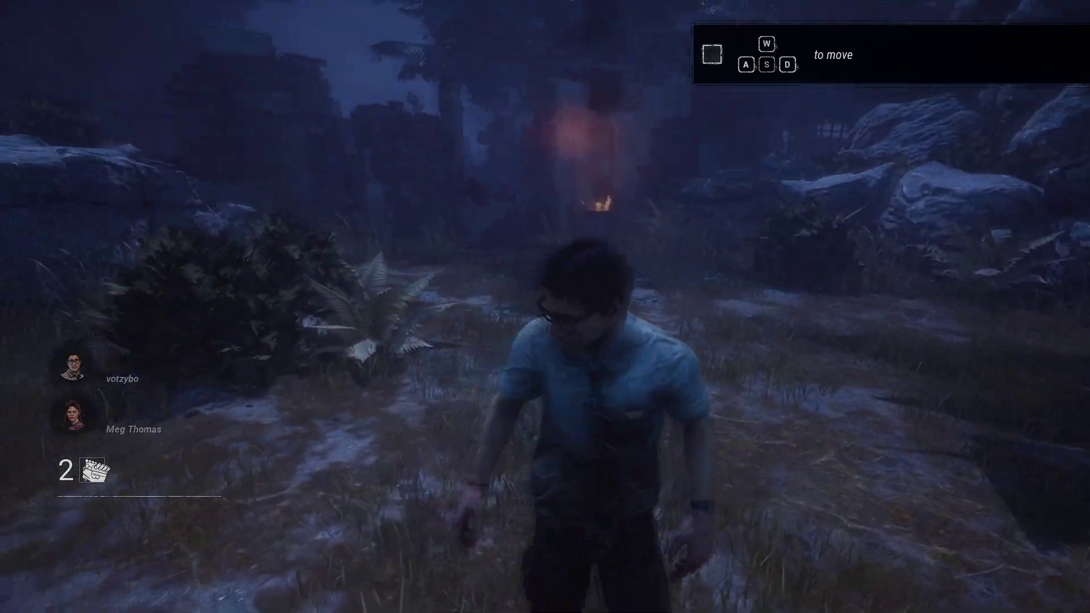
pyautogui.press('a')
pyautogui.press('w')
pyautogui.press('s')
pyautogui.press('a')
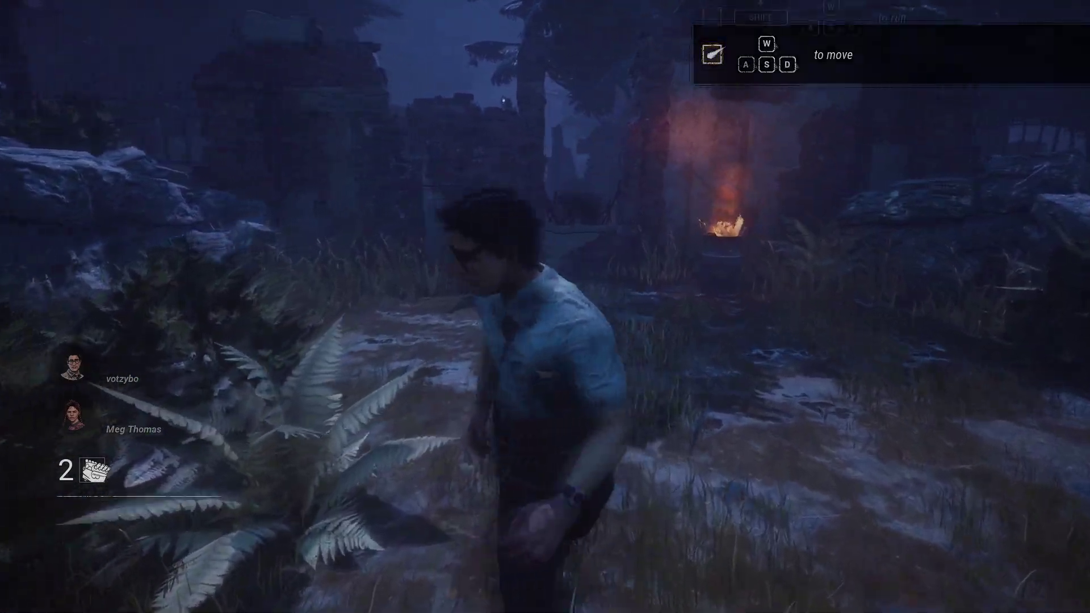
pyautogui.press('w')
pyautogui.press('s')
pyautogui.press('w')
pyautogui.press('d')
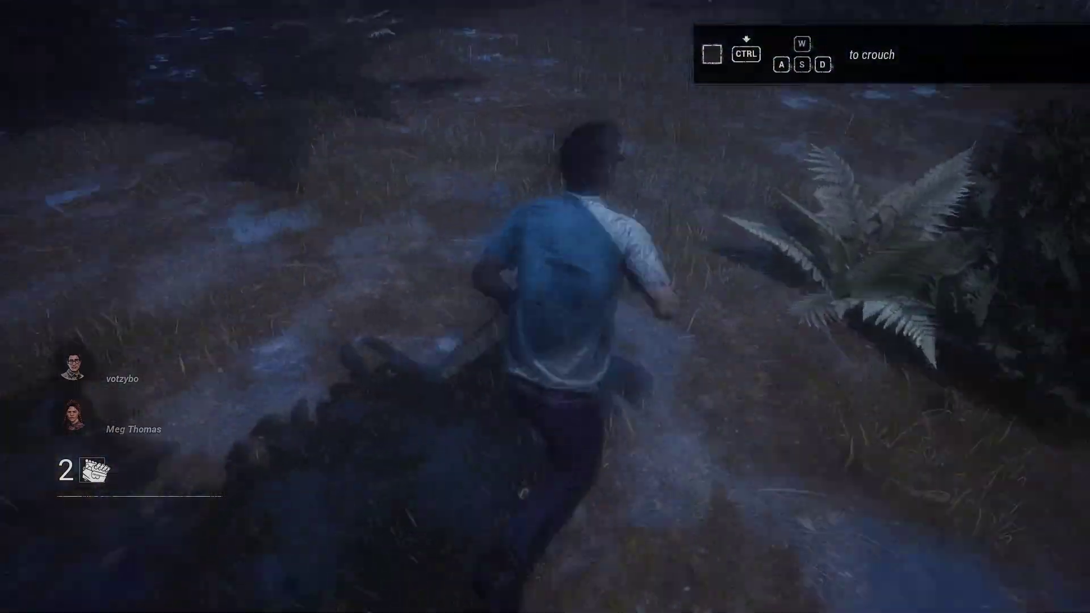
# Step: Complete the crouch objective by moving while crouched near the fire barrel, and dismiss the Vaulting tip
pyautogui.press('a')
pyautogui.press('w')
pyautogui.press('d')
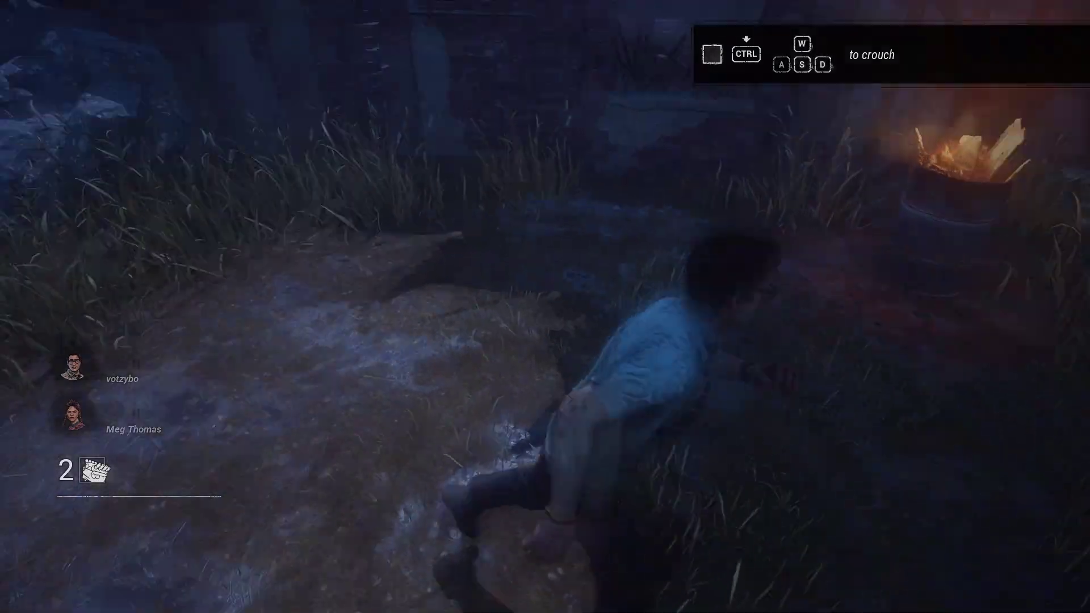
pyautogui.hotkey('ctrl', 'w')
pyautogui.hotkey('ctrl', 'd')
pyautogui.hotkey('ctrl', 'a')
pyautogui.hotkey('ctrl', 'd')
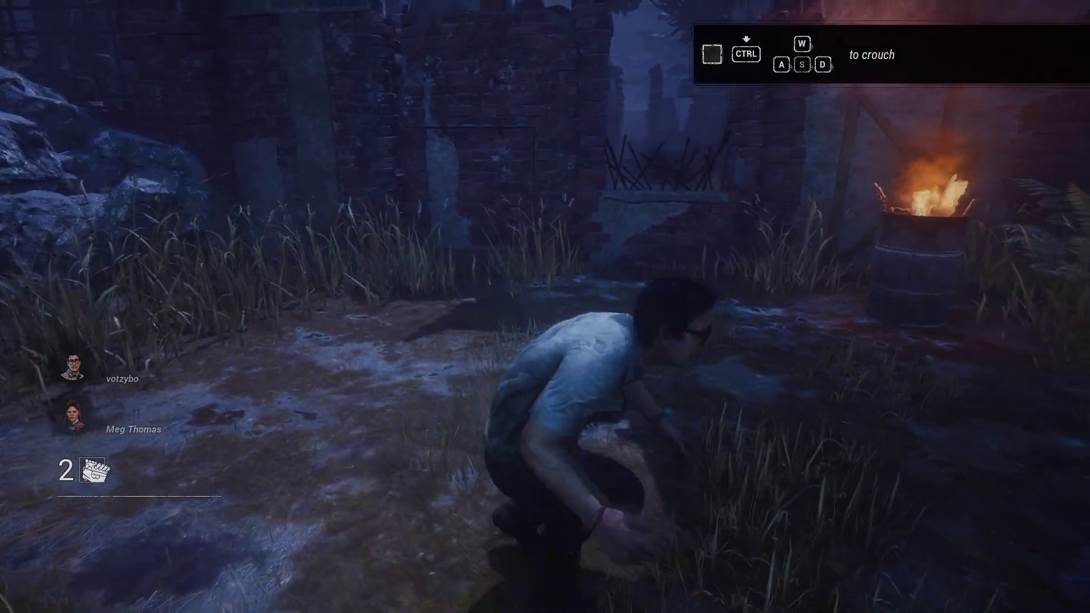
pyautogui.hotkey('ctrl', 'a')
pyautogui.hotkey('ctrl', 'd')
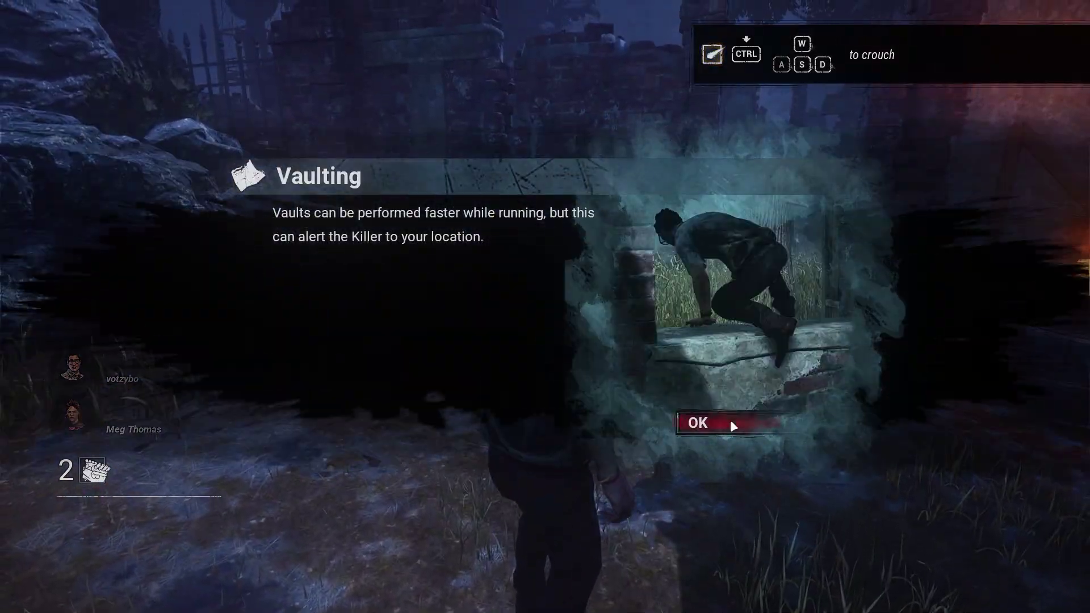
pyautogui.click(732, 424)
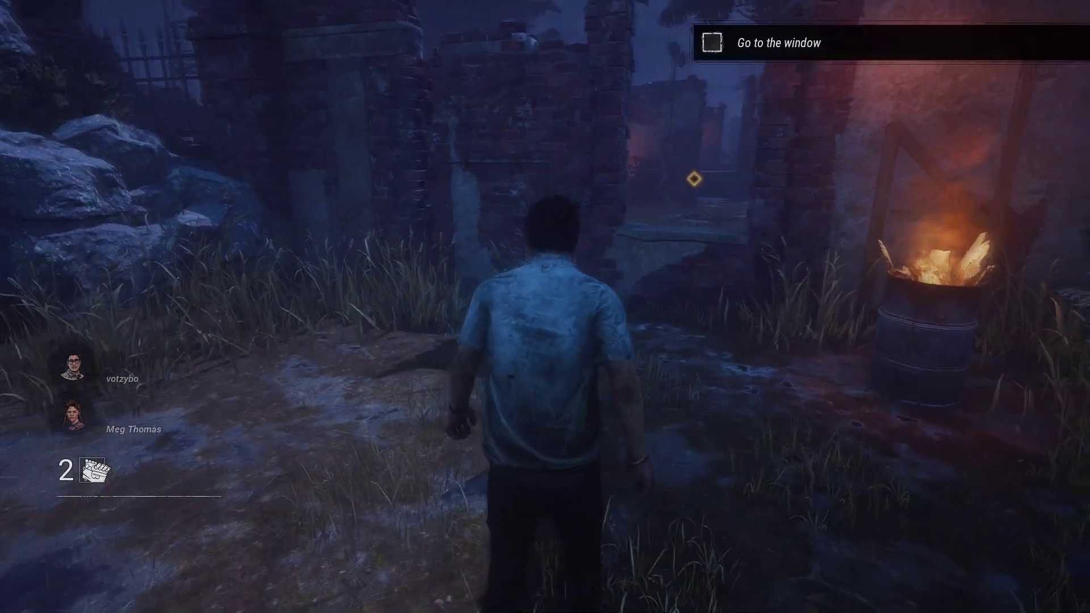
# Step: Run to the marked window, vault through it, and walk the survivor up to the generator
pyautogui.hotkey('shift', 'w')
pyautogui.press('space')
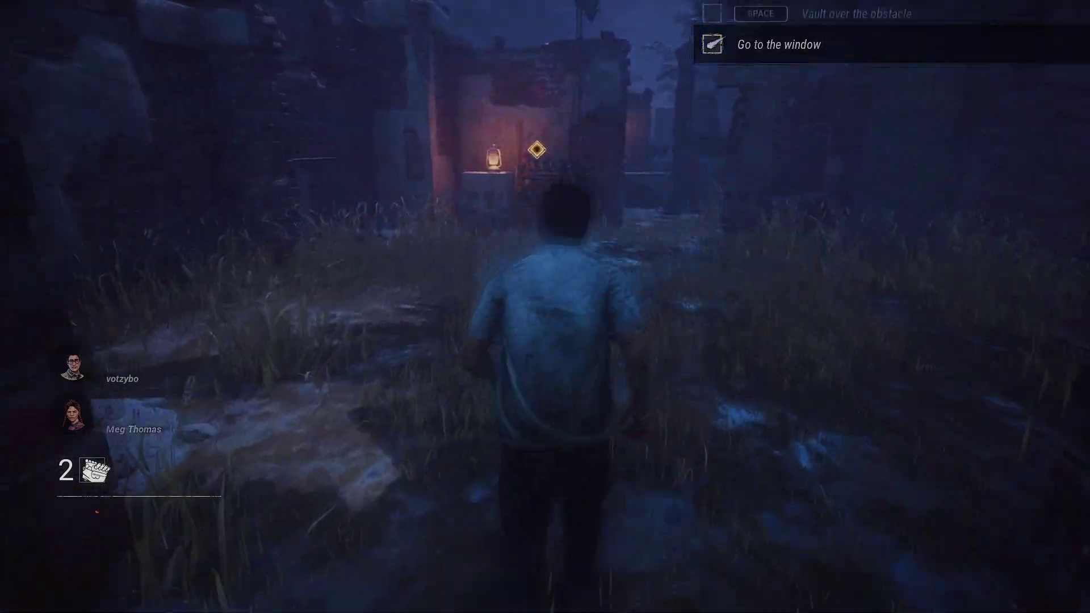
pyautogui.press('w')
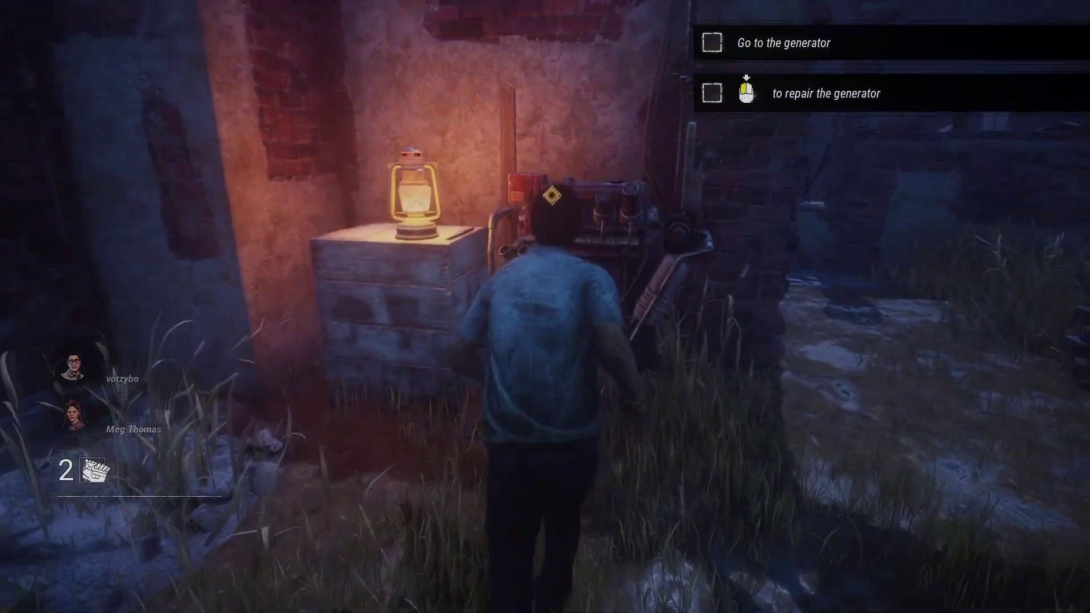
# Step: Check the survivor input bindings for interactions and skill checks in the game's options, and return to the tutorial
pyautogui.press('Escape')
pyautogui.click(693, 52)
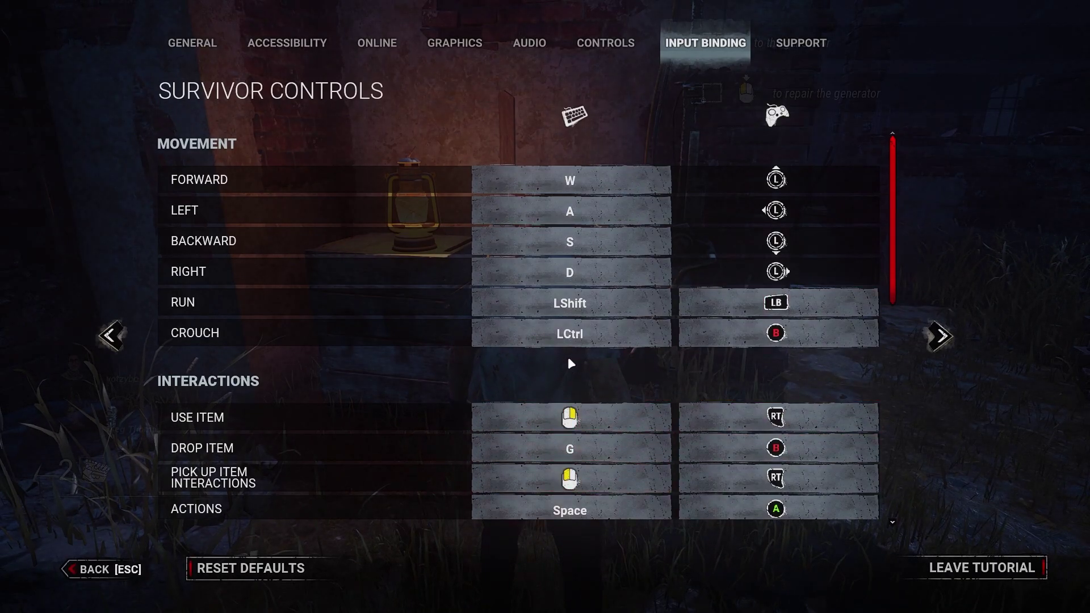
pyautogui.scroll(-4, 397, 404)
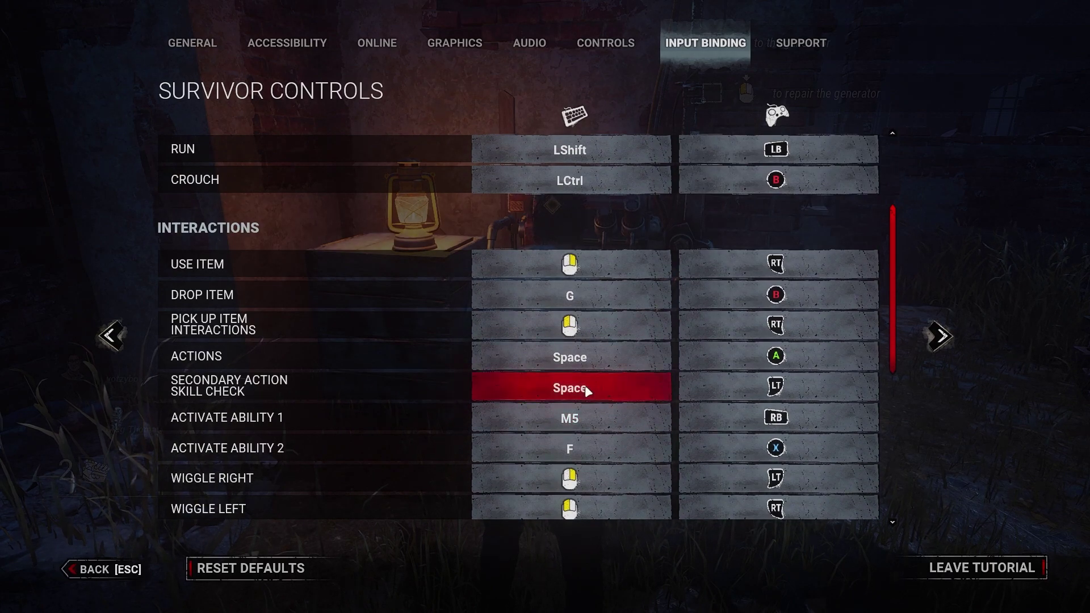
pyautogui.press('Escape')
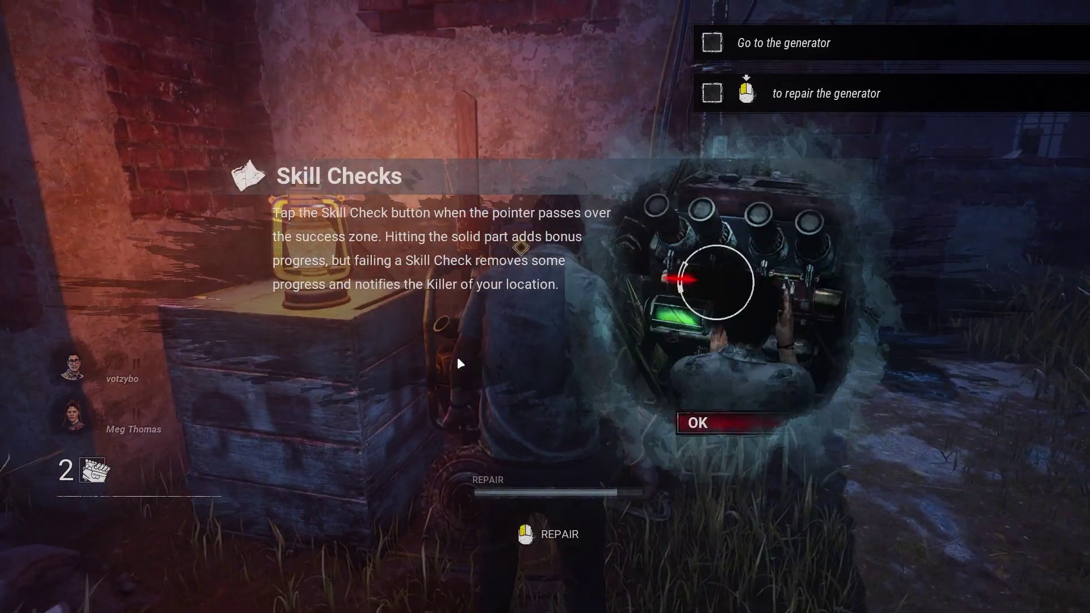
# Step: Dismiss the Skill Checks tip and repair the generator, hitting the skill checks
pyautogui.click(703, 414)
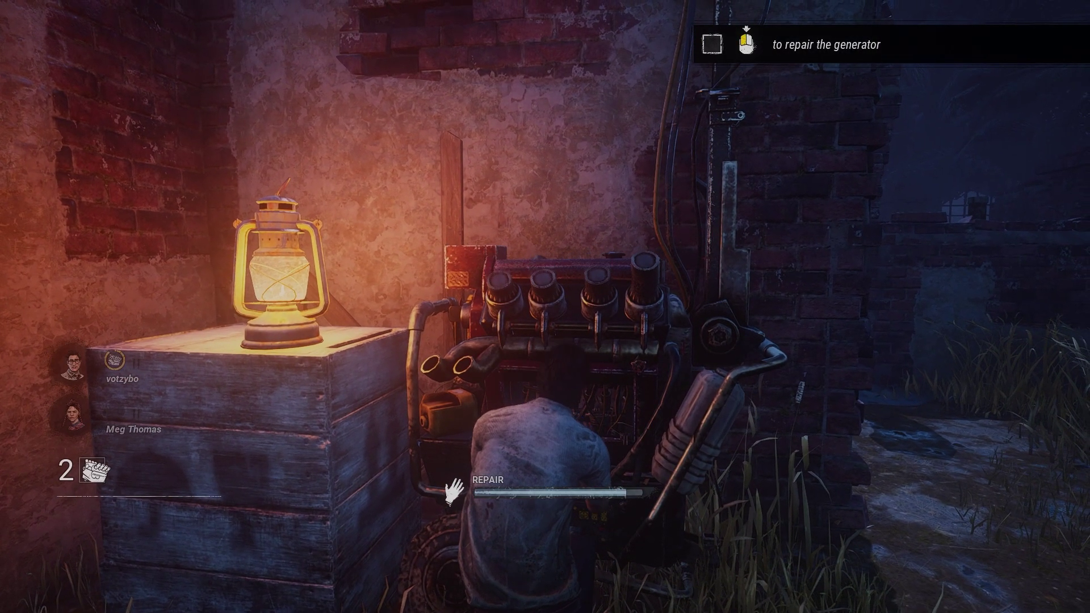
pyautogui.press('space')
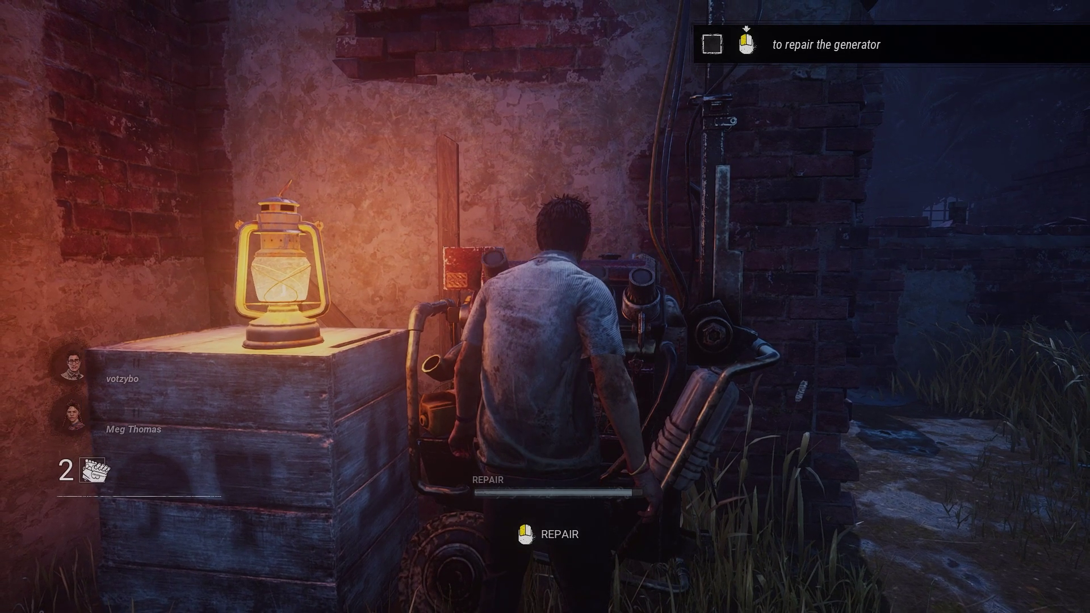
pyautogui.click(545, 307)
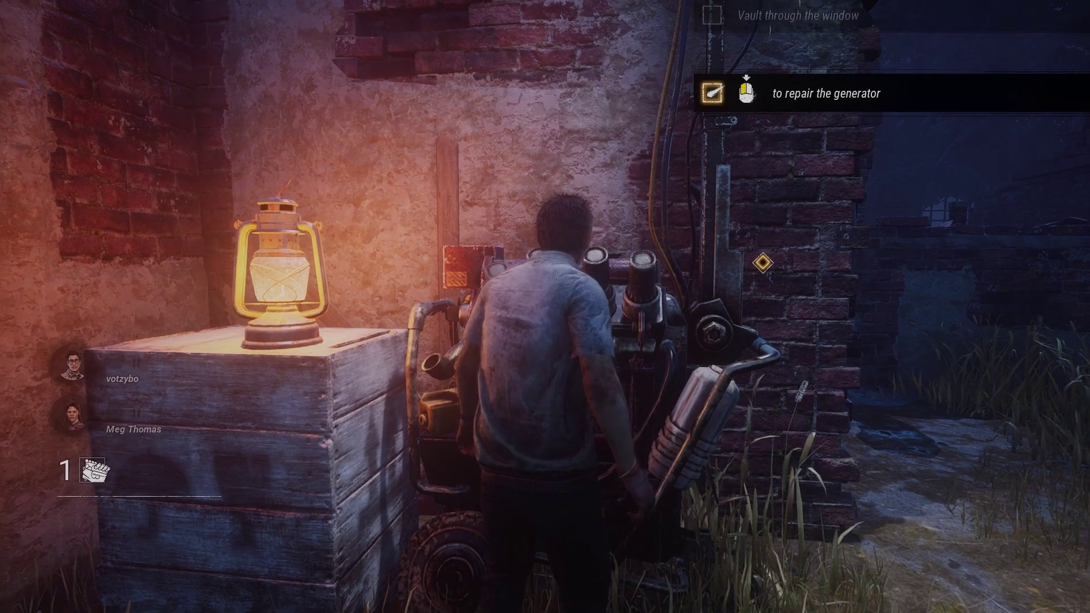
# Step: Move the survivor around the area in front of the generator and examine how the scene looks with the Votz preset
pyautogui.hotkey('shift', 's')
pyautogui.press('w')
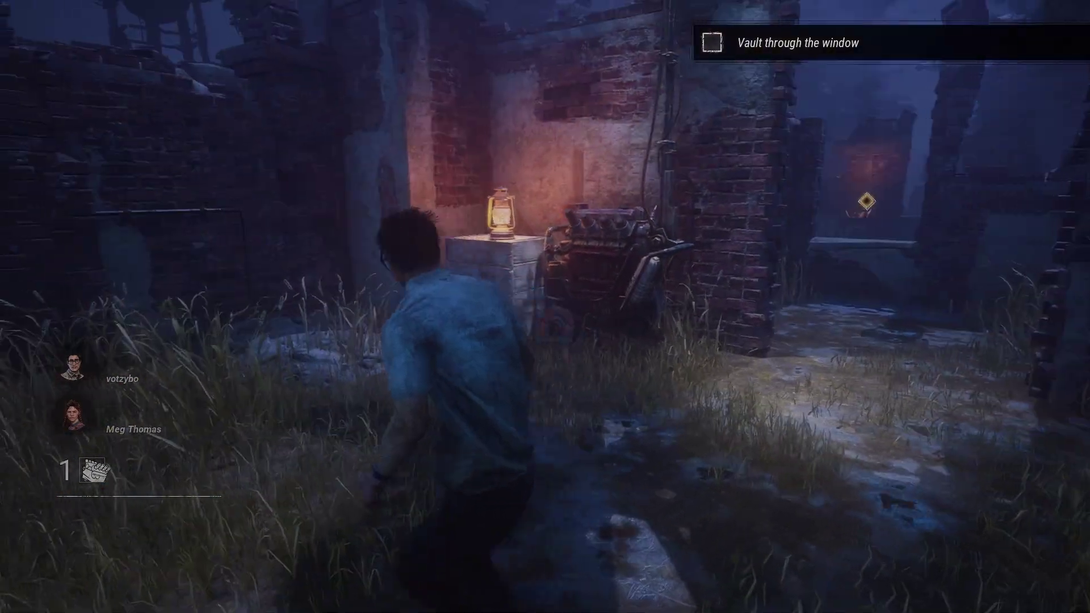
pyautogui.press('d')
pyautogui.press('s')
pyautogui.press('a')
pyautogui.press('a')
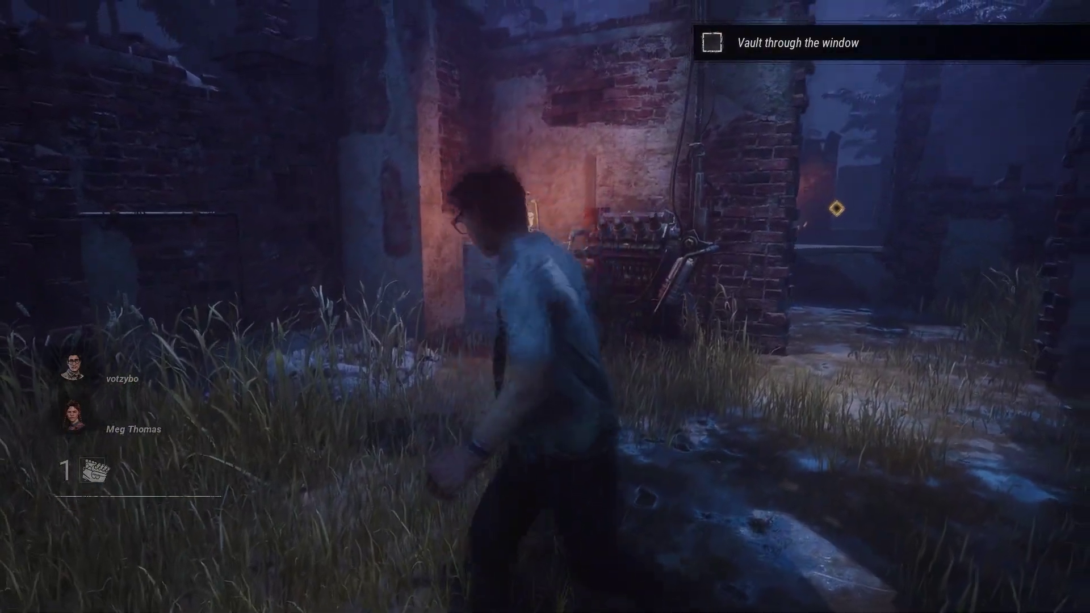
pyautogui.press('d')
pyautogui.press('w')
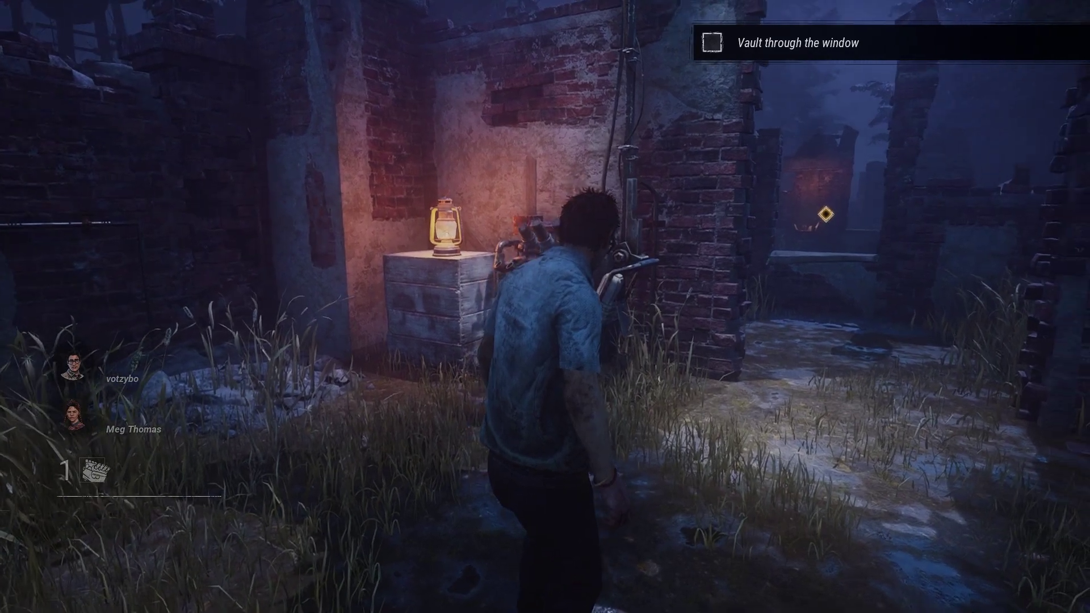
pyautogui.press('Home')
pyautogui.press('Home')
pyautogui.press('a')
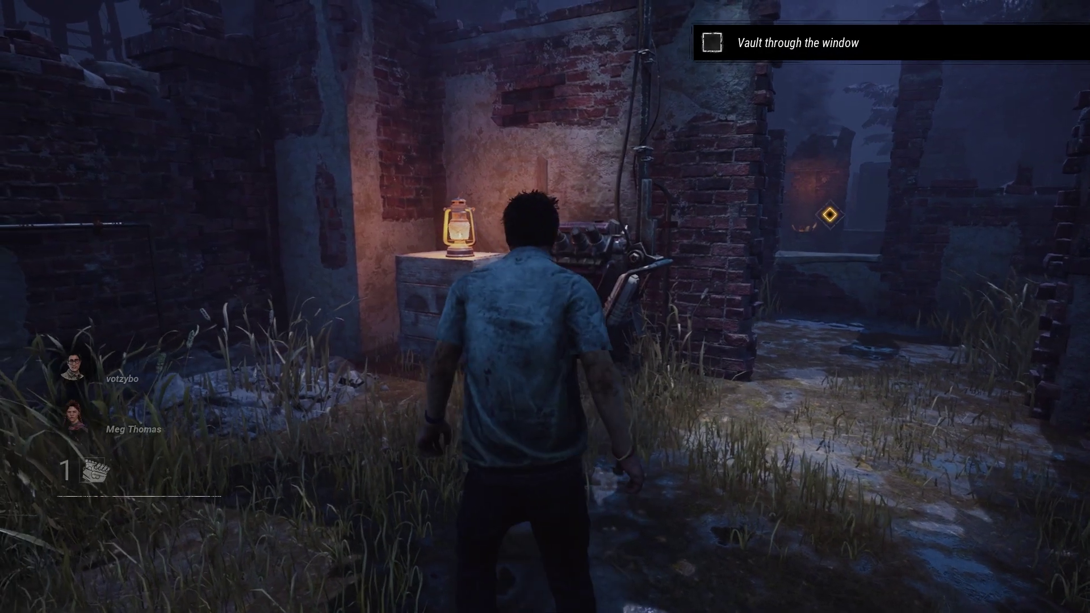
pyautogui.press('d')
pyautogui.press('a')
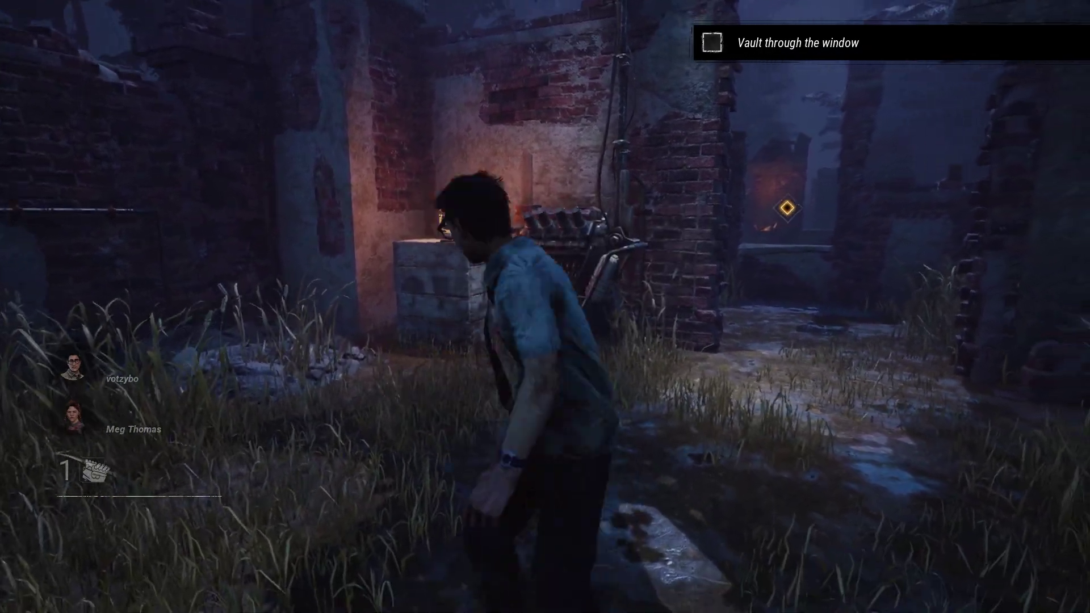
pyautogui.press('d')
pyautogui.press('w')
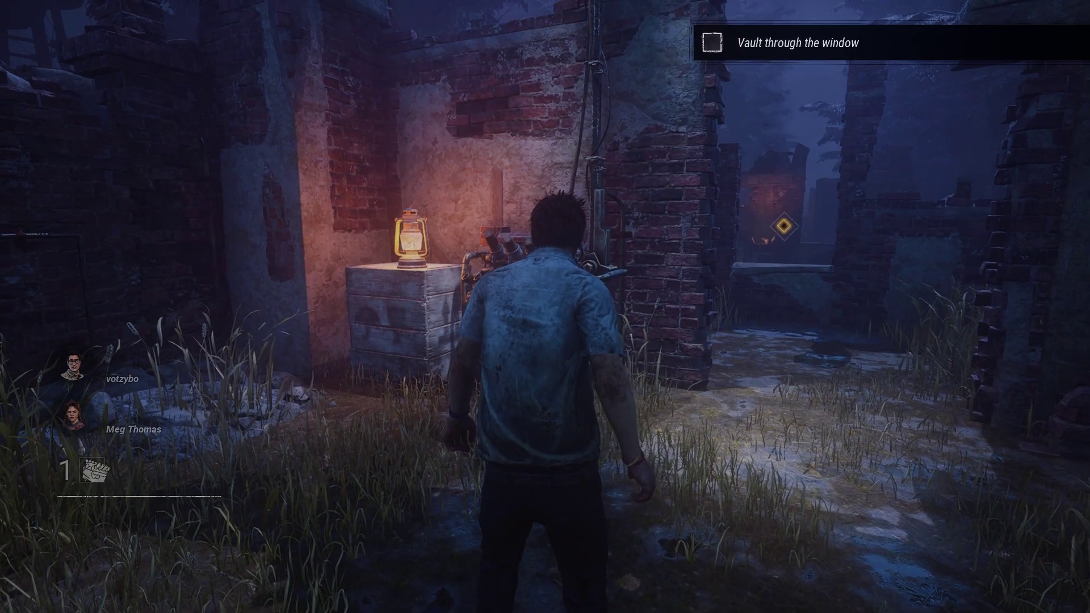
pyautogui.press('w')
pyautogui.press('a')
pyautogui.press('d')
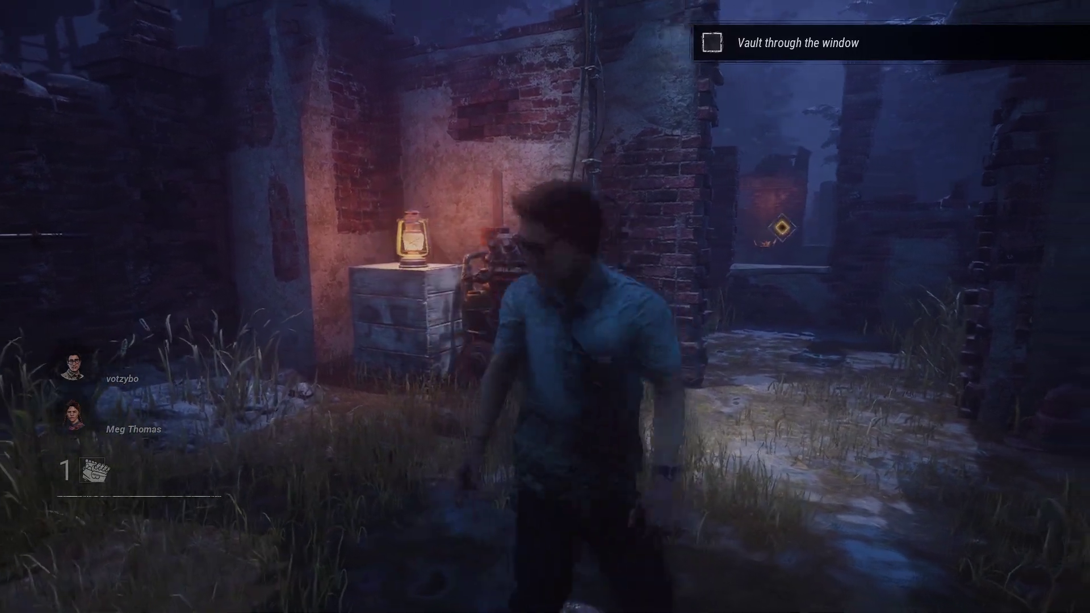
pyautogui.press('d')
# Step: Load Kyto-Reshade-Preset.ini in the ReShade overlay for comparison and close the overlay
pyautogui.press('Home')
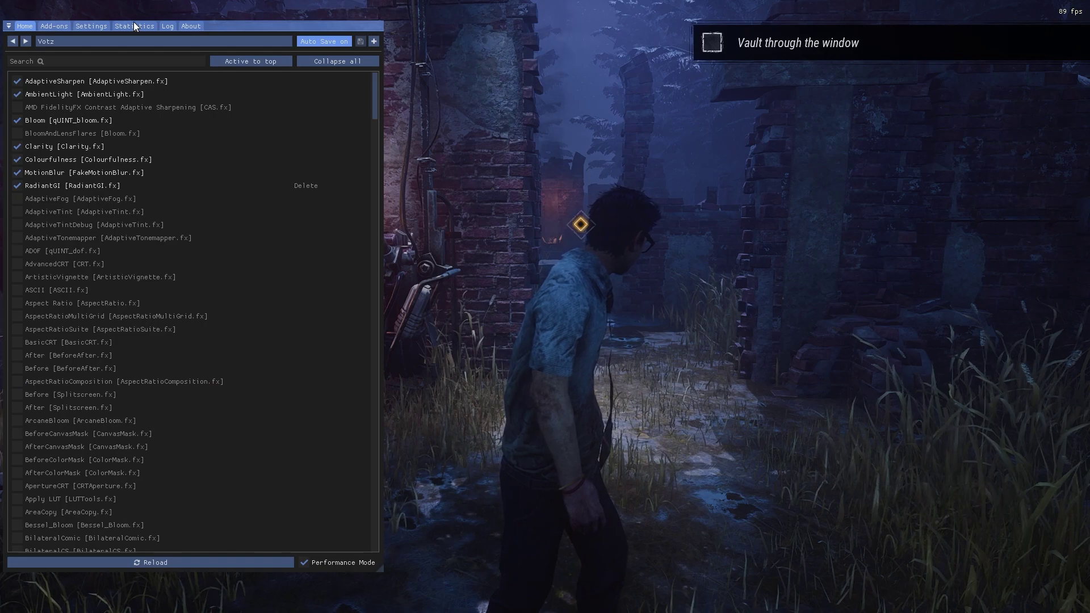
pyautogui.click(82, 44)
pyautogui.click(103, 95)
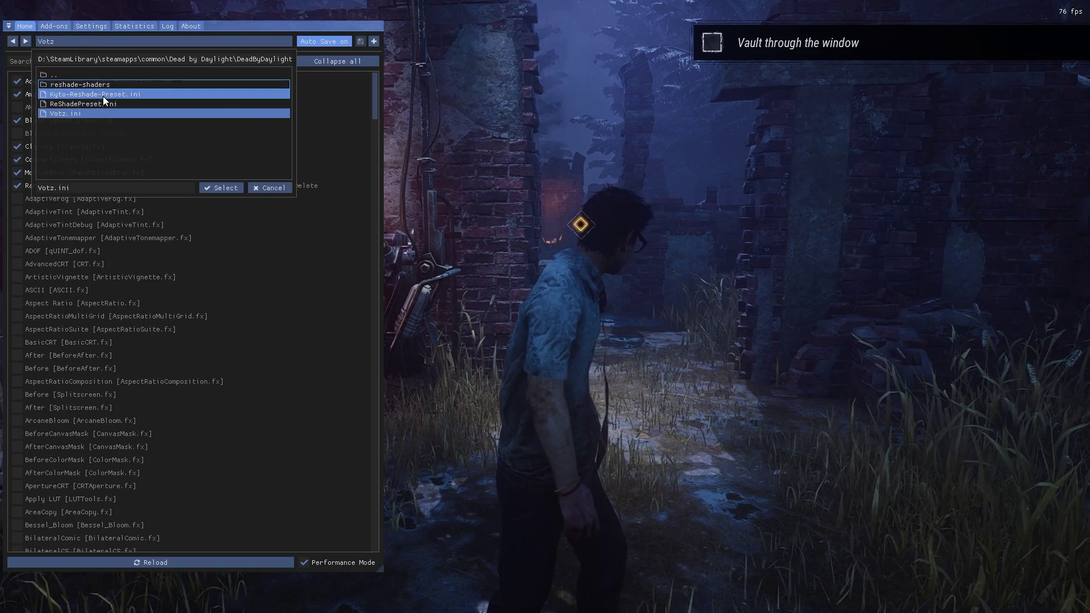
pyautogui.click(214, 188)
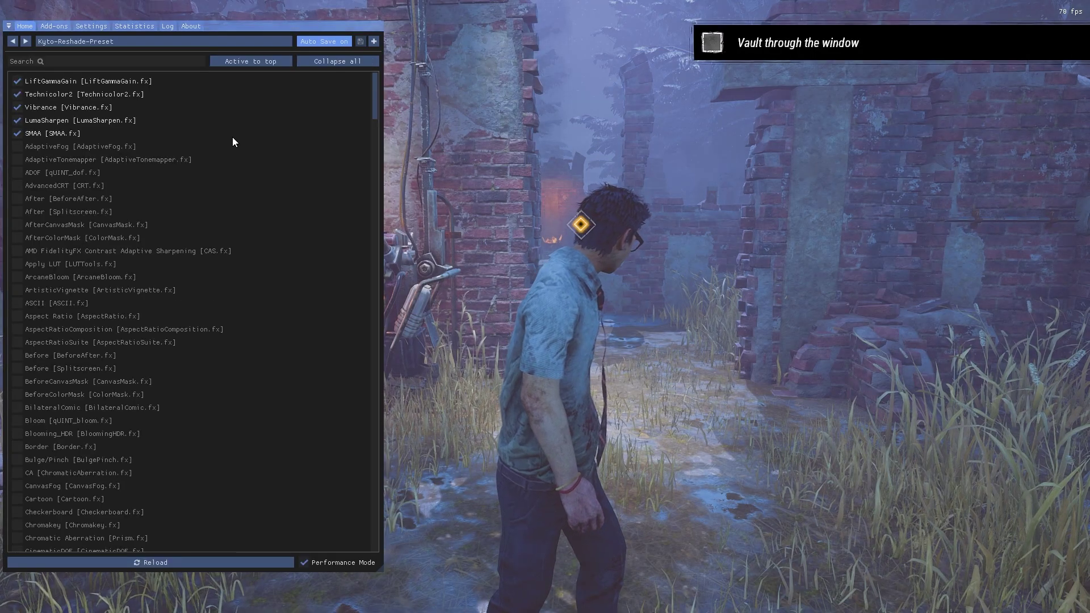
pyautogui.press('Home')
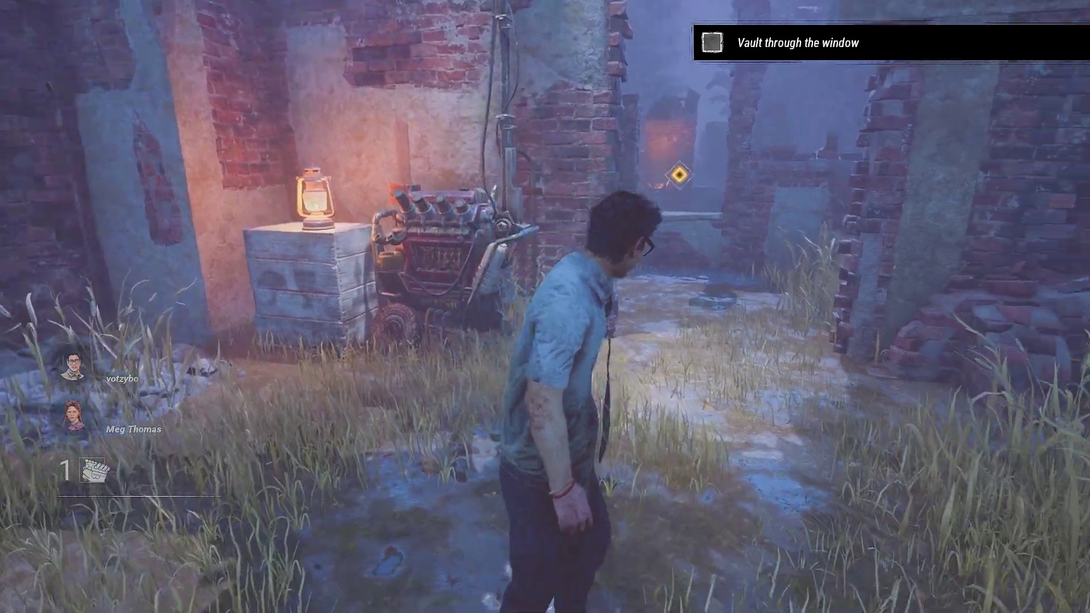
# Step: Run and crouch around the generator area to examine the scene's brightness and colours with the Kyto preset
pyautogui.press('ctrl')
pyautogui.press('a')
pyautogui.press('d')
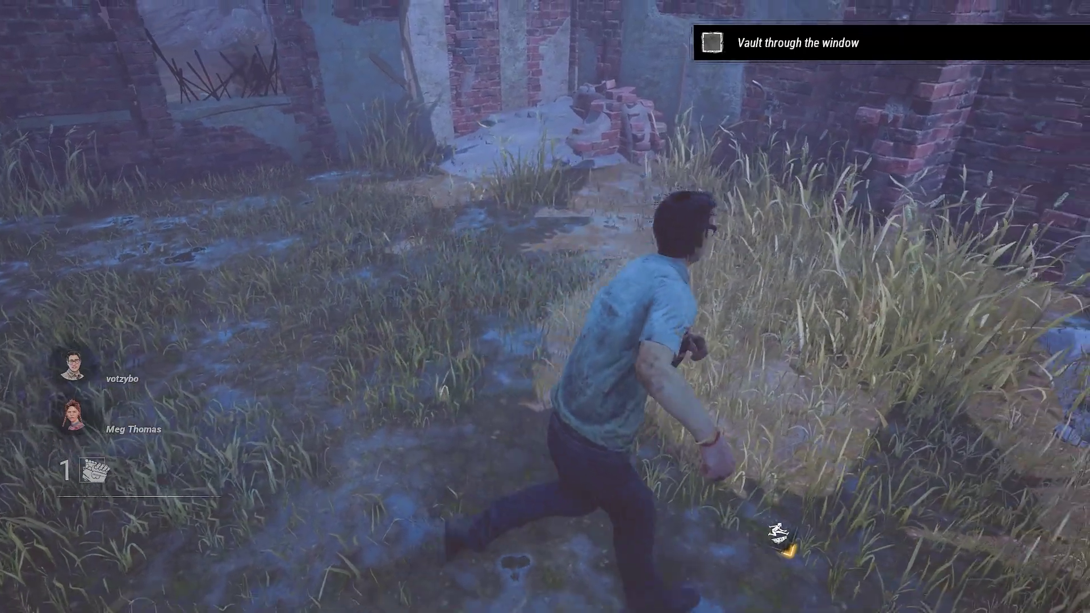
pyautogui.press('s')
pyautogui.press('a')
pyautogui.press('w')
pyautogui.press('ctrl')
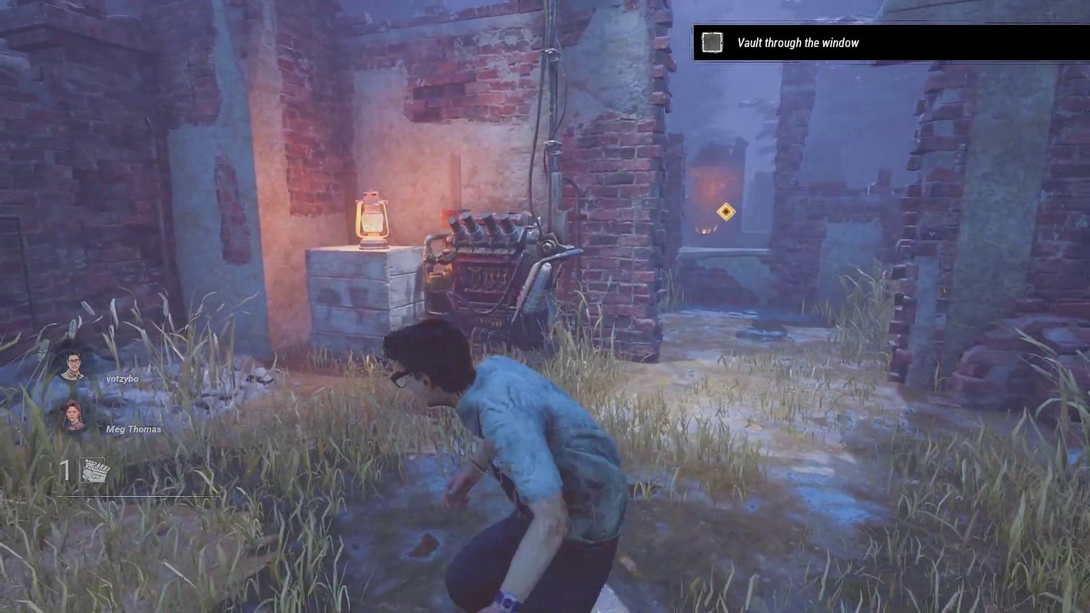
# Step: Reopen the ReShade overlay and load the Votz.ini preset again
pyautogui.press('Home')
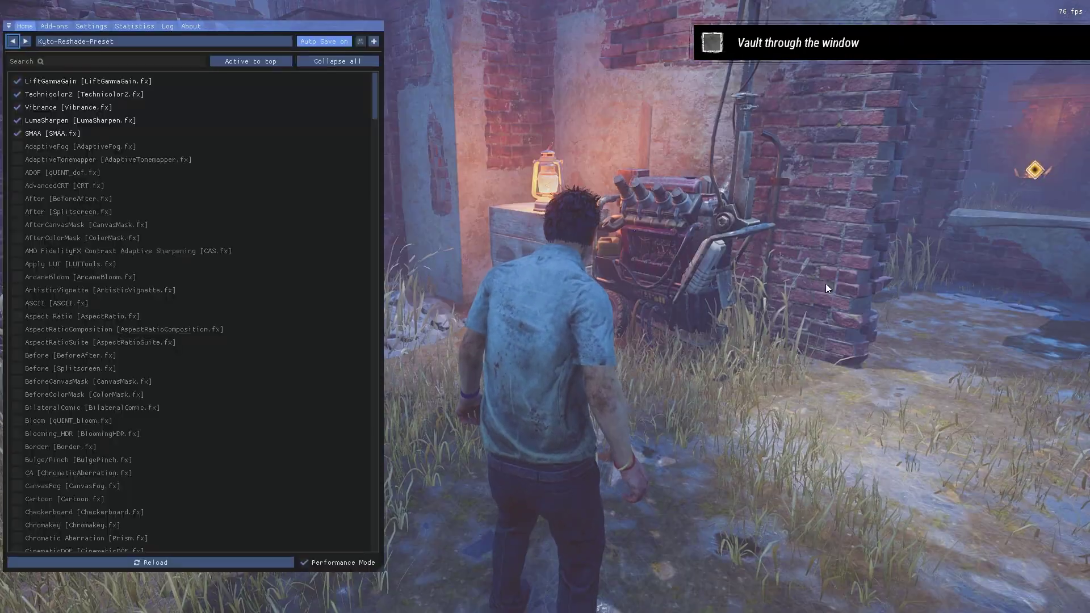
pyautogui.click(137, 37)
pyautogui.click(90, 116)
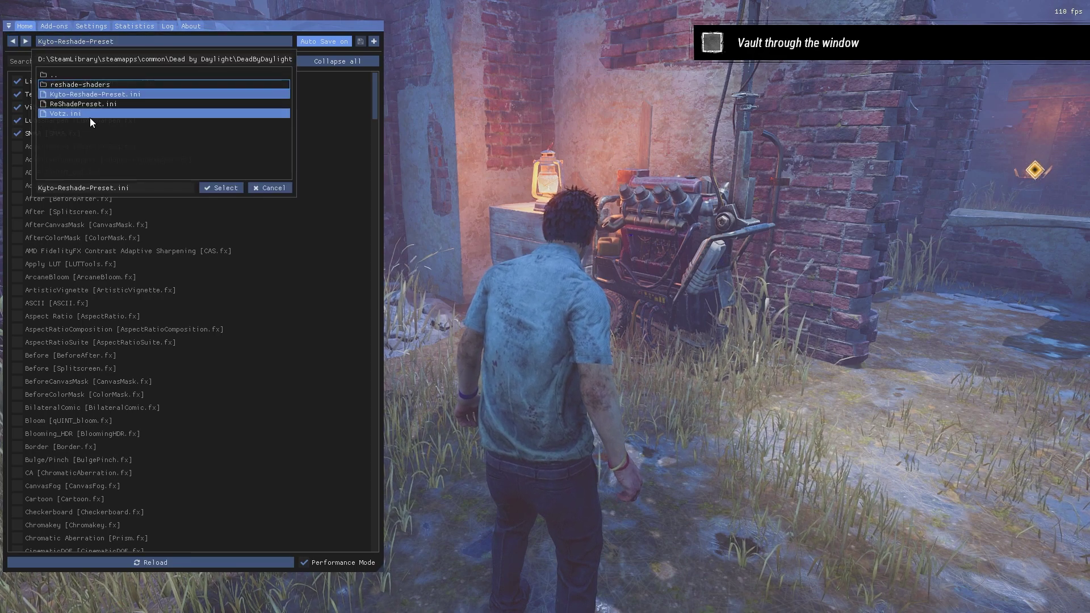
pyautogui.click(220, 188)
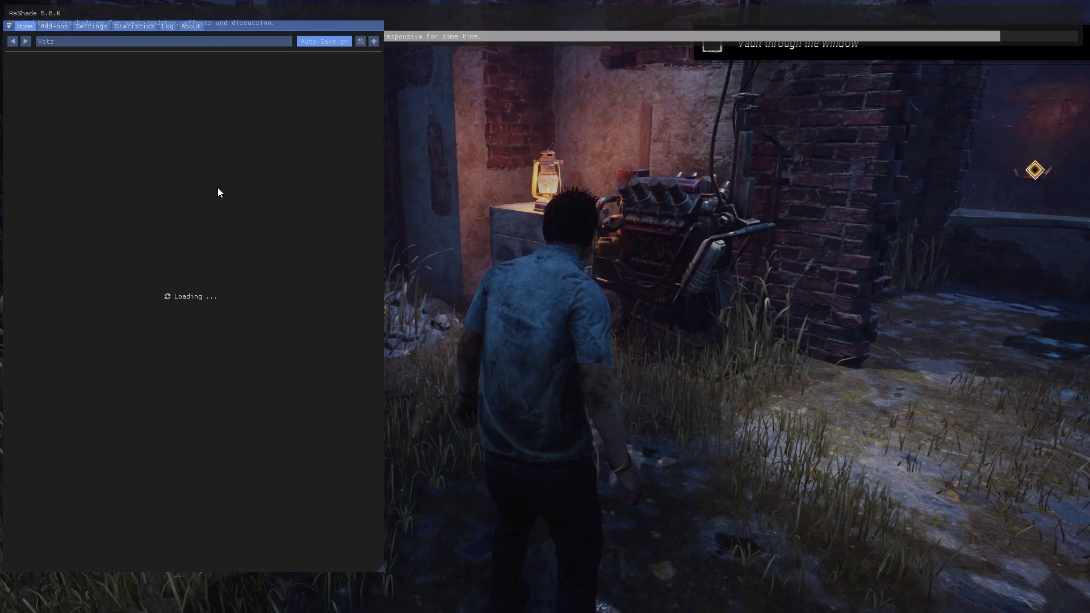
# Step: Close the ReShade overlay and run the survivor around the generator and surrounding grass to examine the scene's lighting and colours with the Votz preset
pyautogui.press('Home')
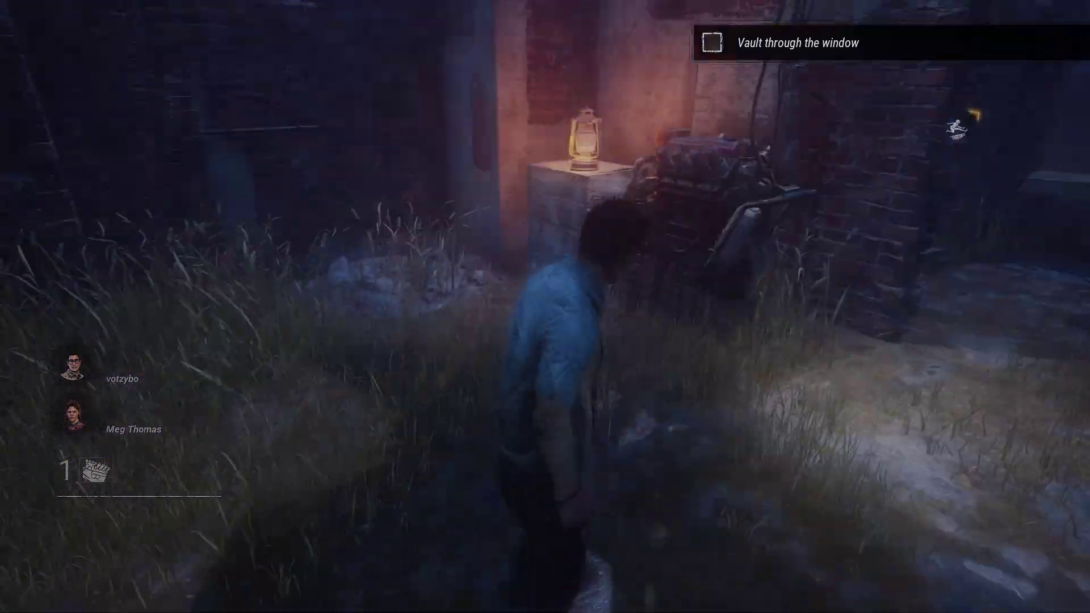
pyautogui.press('a')
pyautogui.press('w')
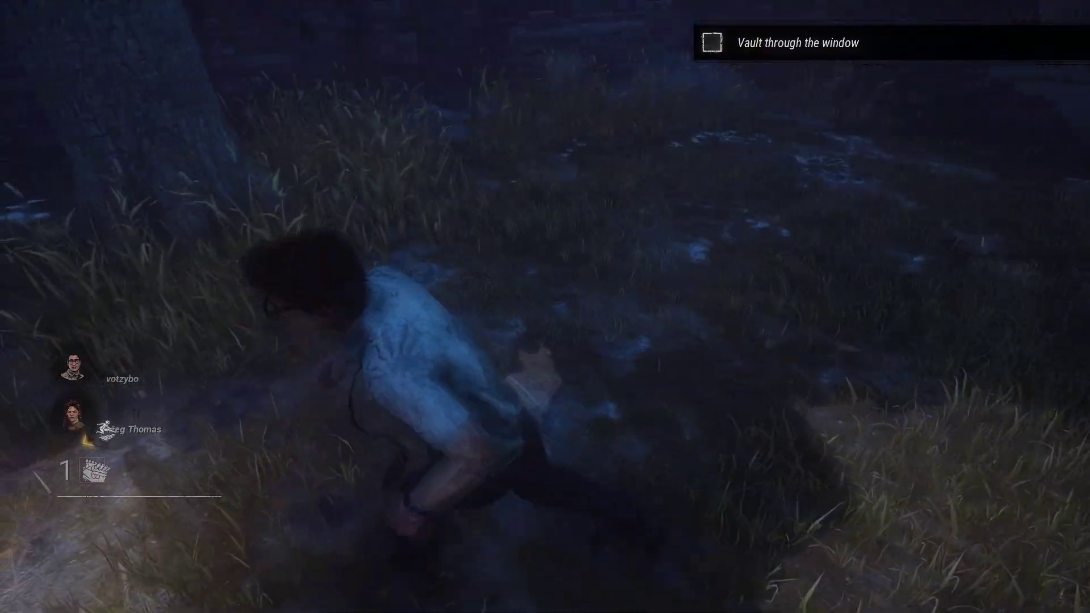
pyautogui.press('w')
pyautogui.press('s')
pyautogui.press('w')
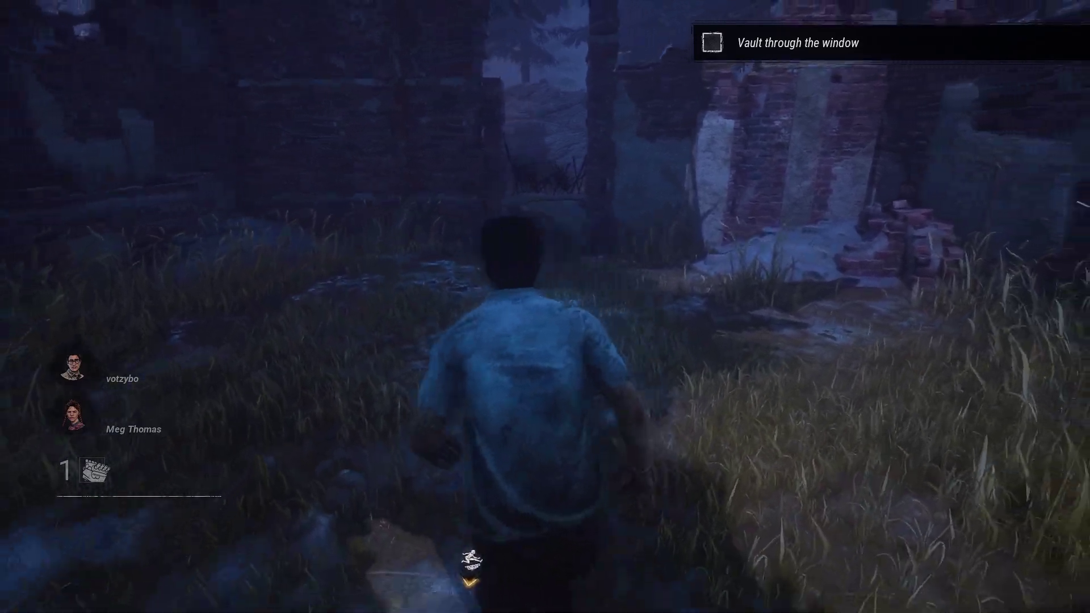
pyautogui.press('d')
pyautogui.press('w')
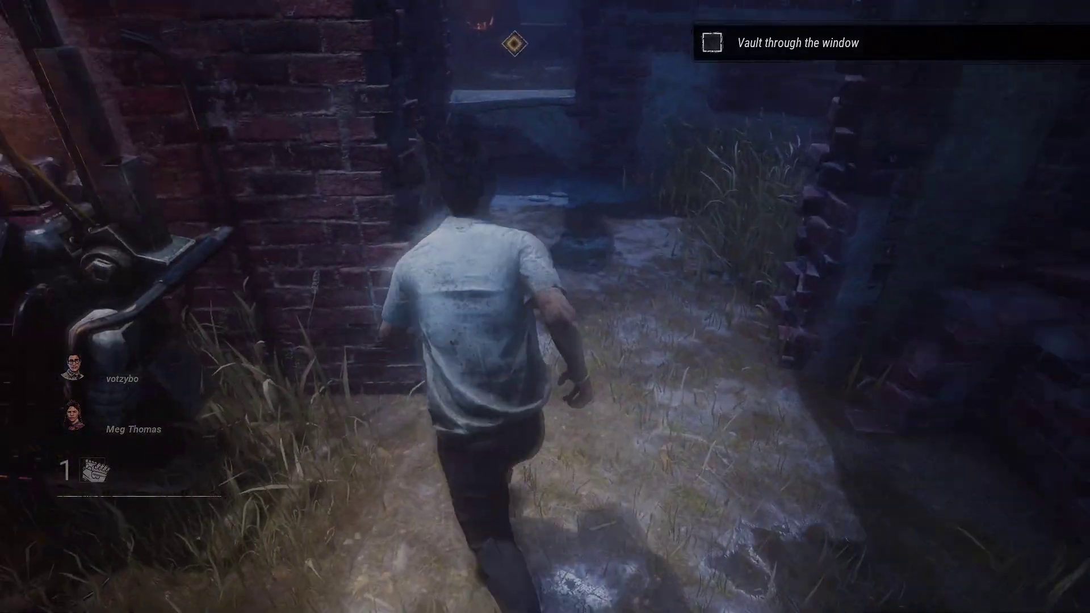
pyautogui.press('w')
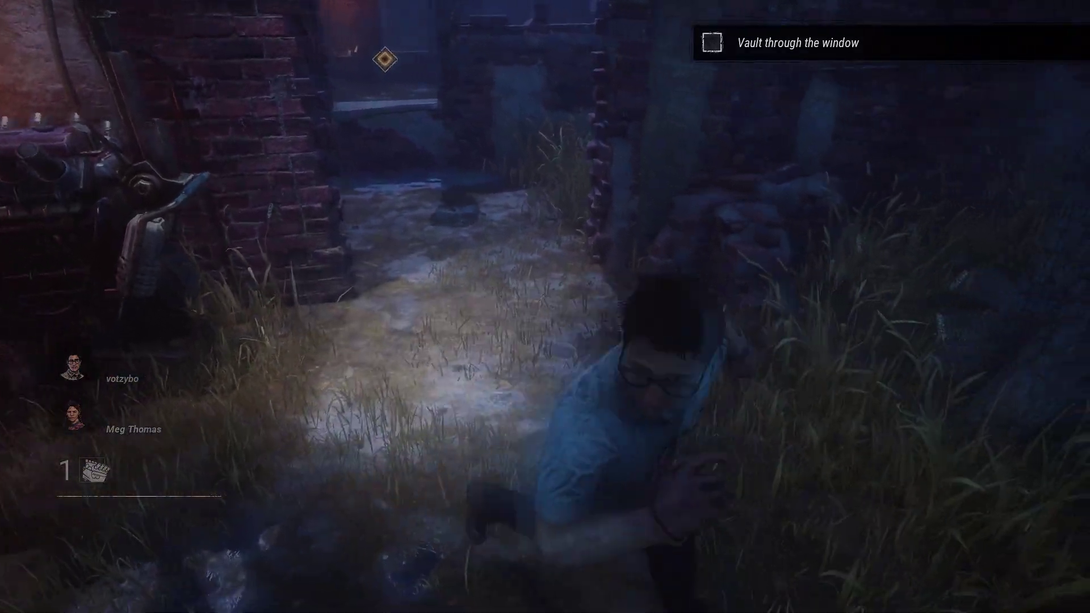
pyautogui.press('w')
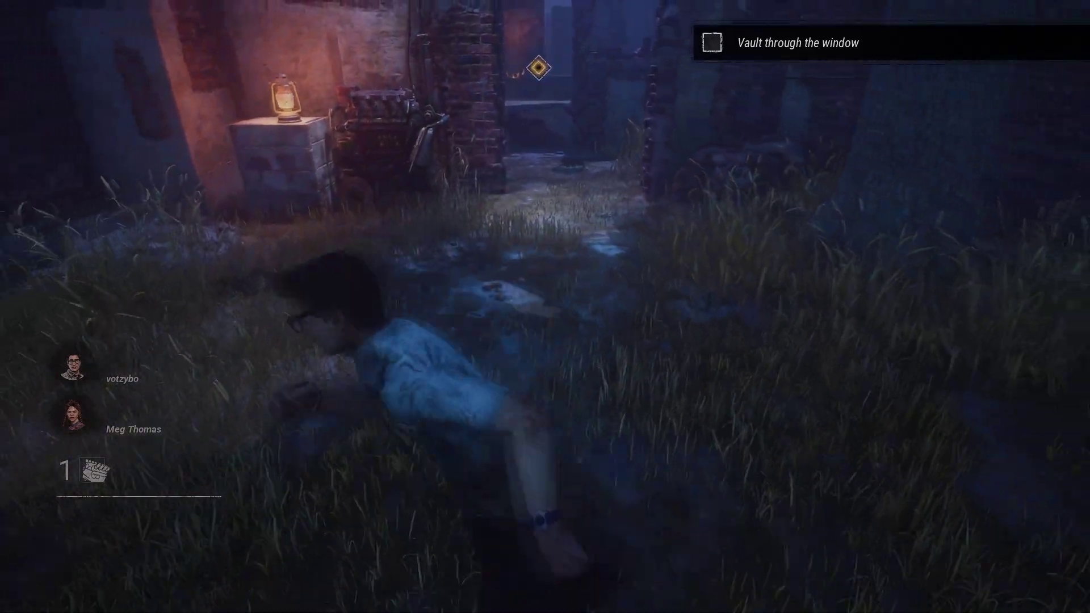
pyautogui.press('w')
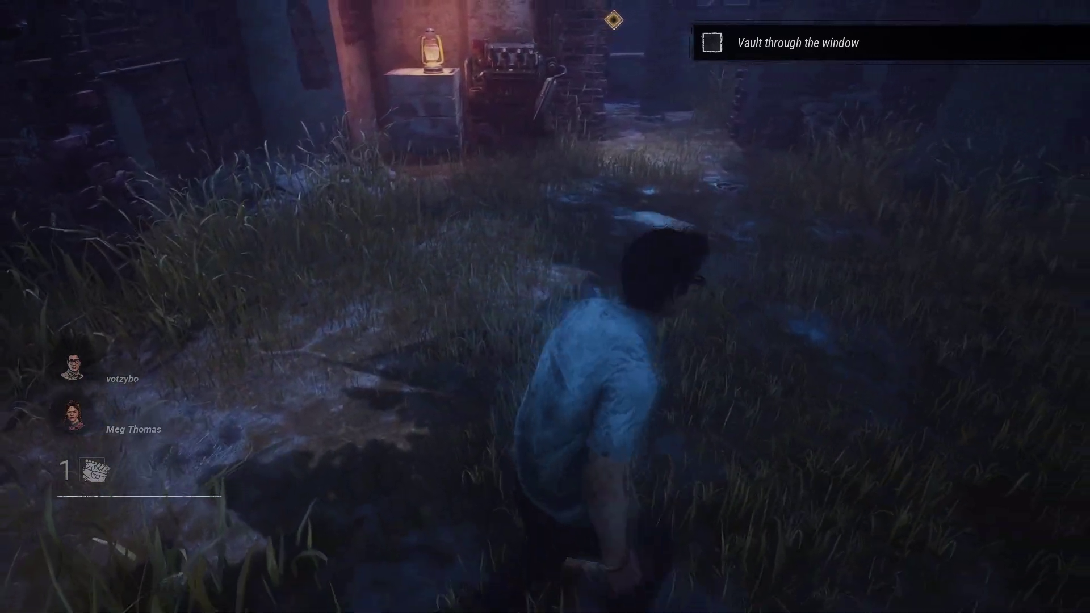
pyautogui.press('w')
pyautogui.press('s')
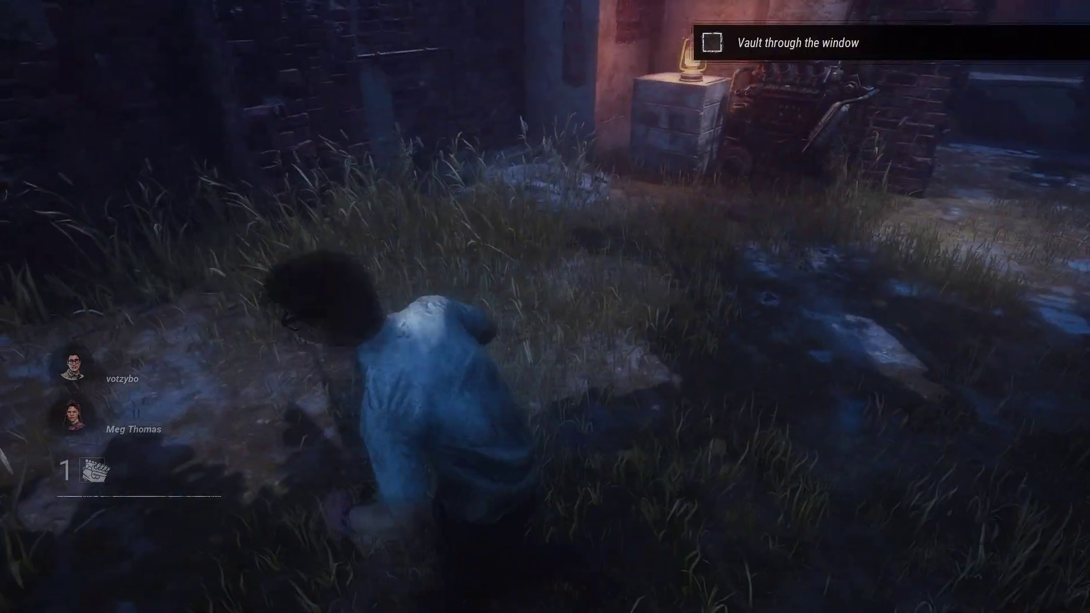
pyautogui.press('a')
pyautogui.press('d')
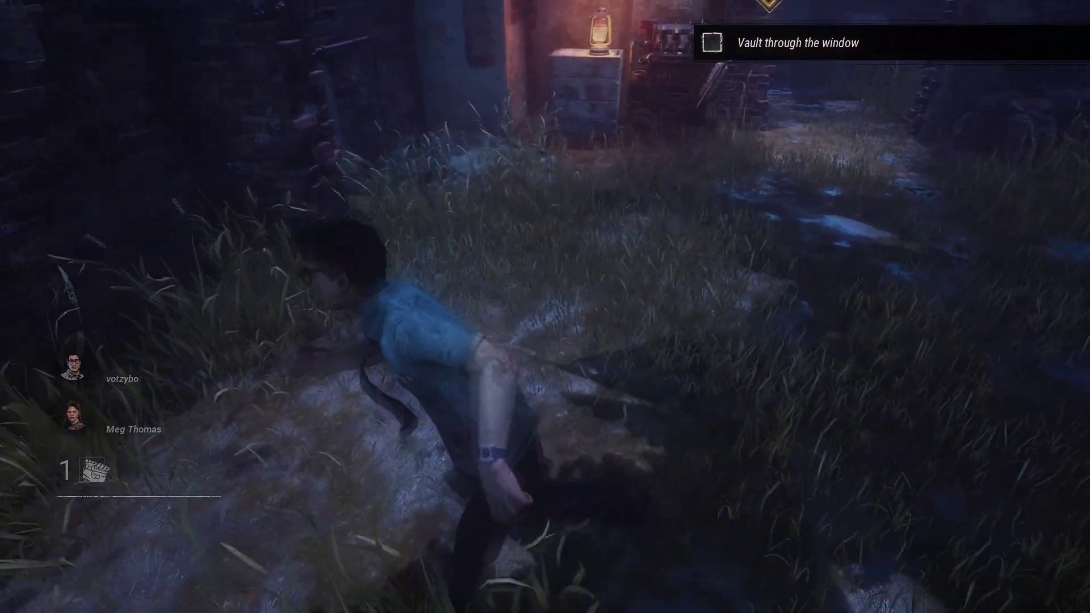